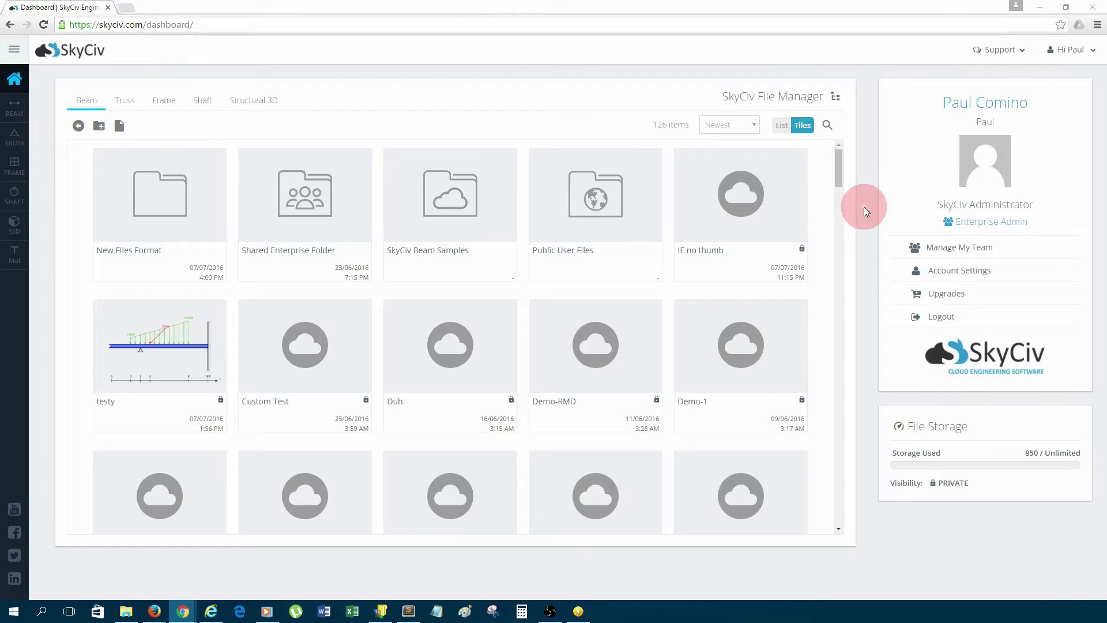
Start a blank Beam Calculator model using kN and m units.
left_click(16, 112)
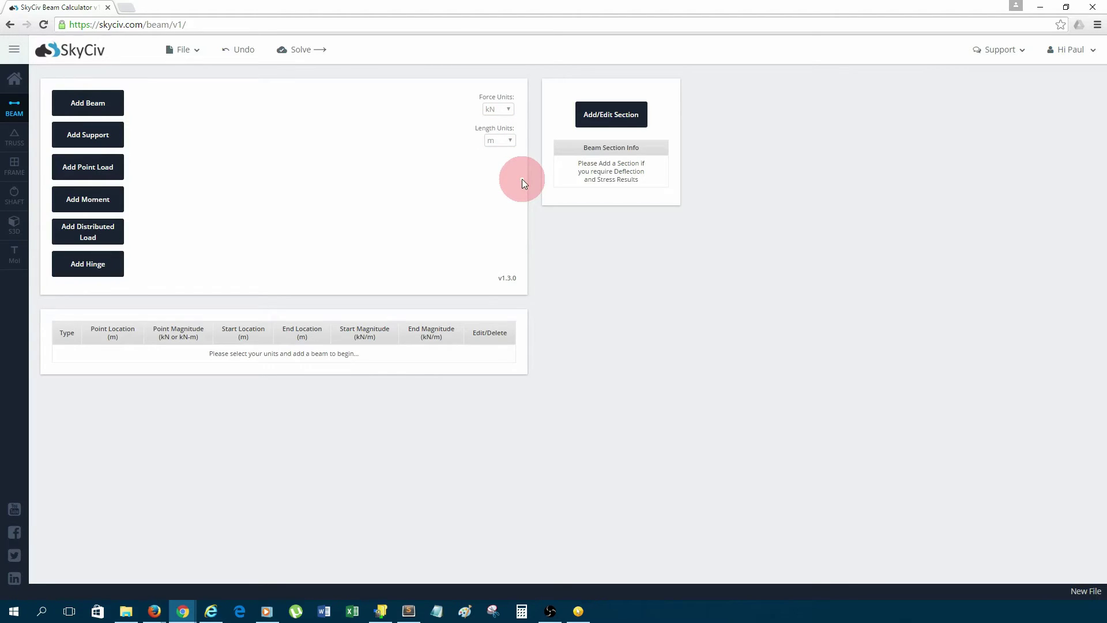
Add a beam 2 m long.
left_click(87, 109)
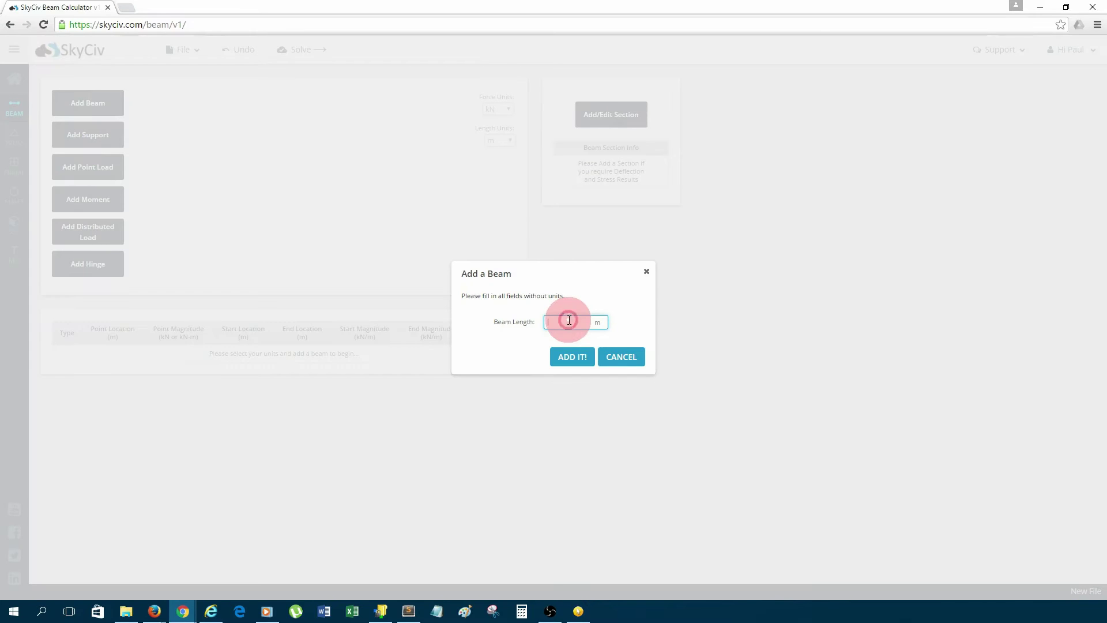
type("2")
left_click(570, 355)
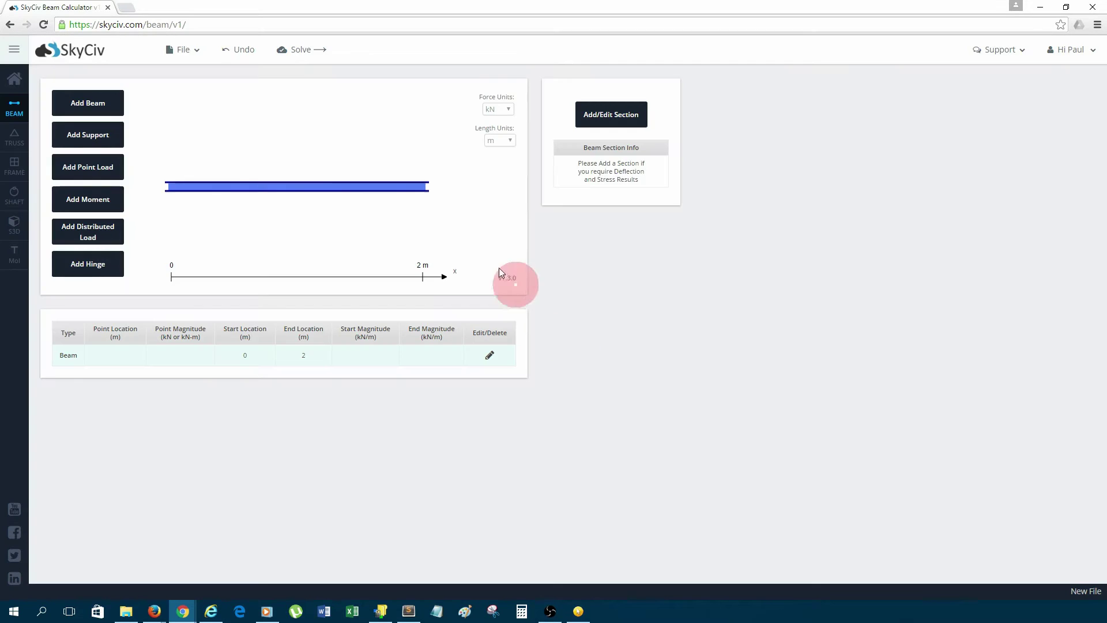
Place a fixed support at x = 0 m.
left_click(86, 134)
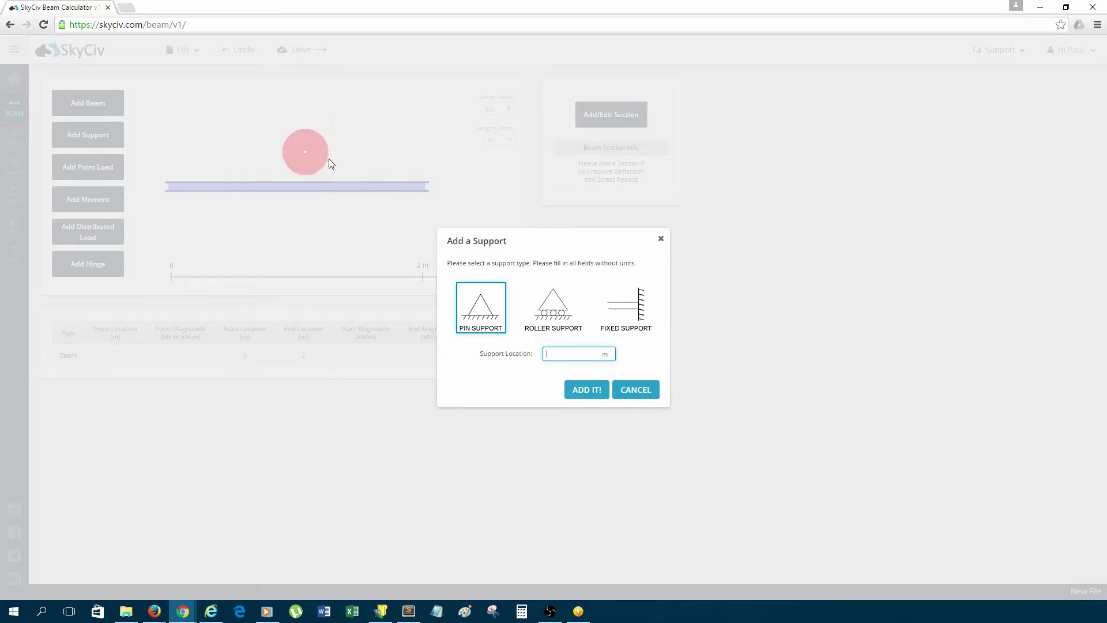
left_click(628, 316)
left_click(578, 356)
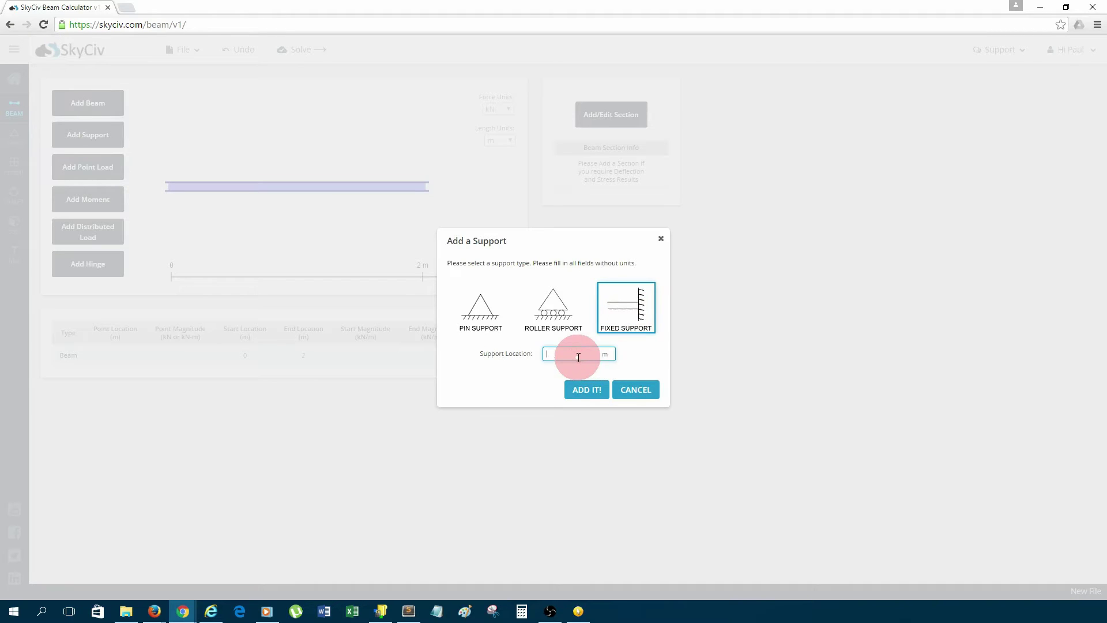
type("0")
left_click(586, 390)
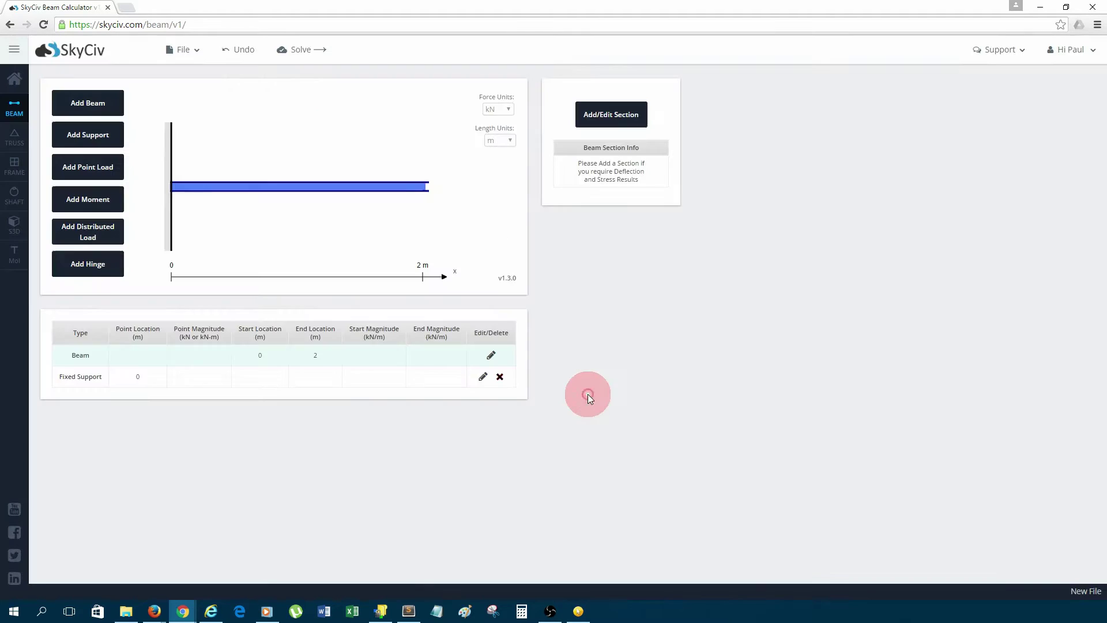
Add a 5 kN point load at 2 m, angled at 60°.
left_click(116, 169)
left_click(512, 287)
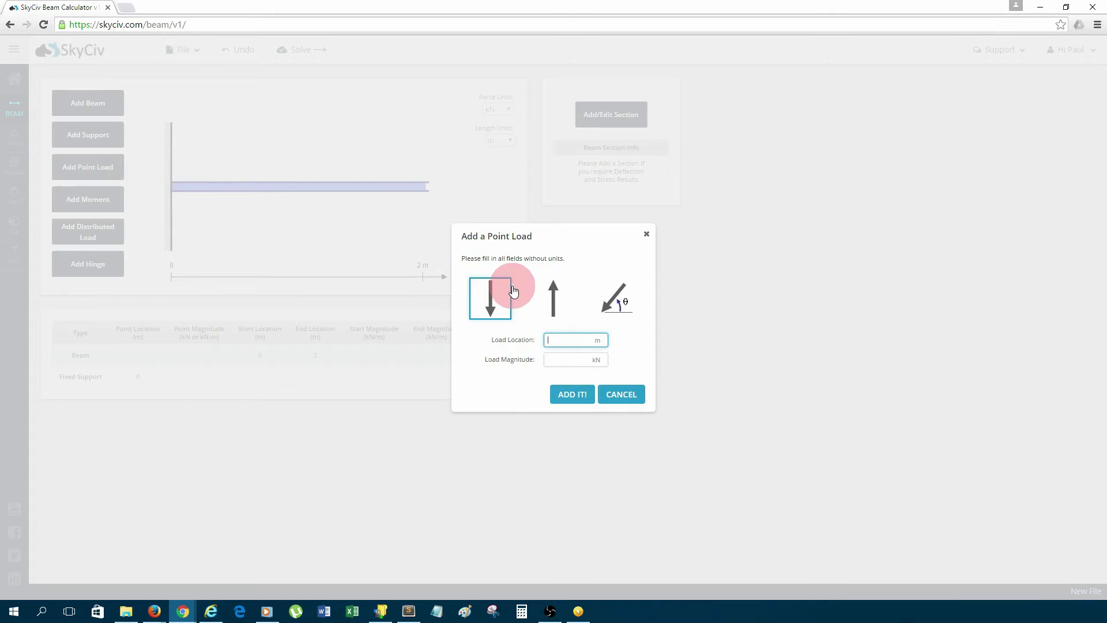
left_click(555, 340)
type("2")
left_click(621, 308)
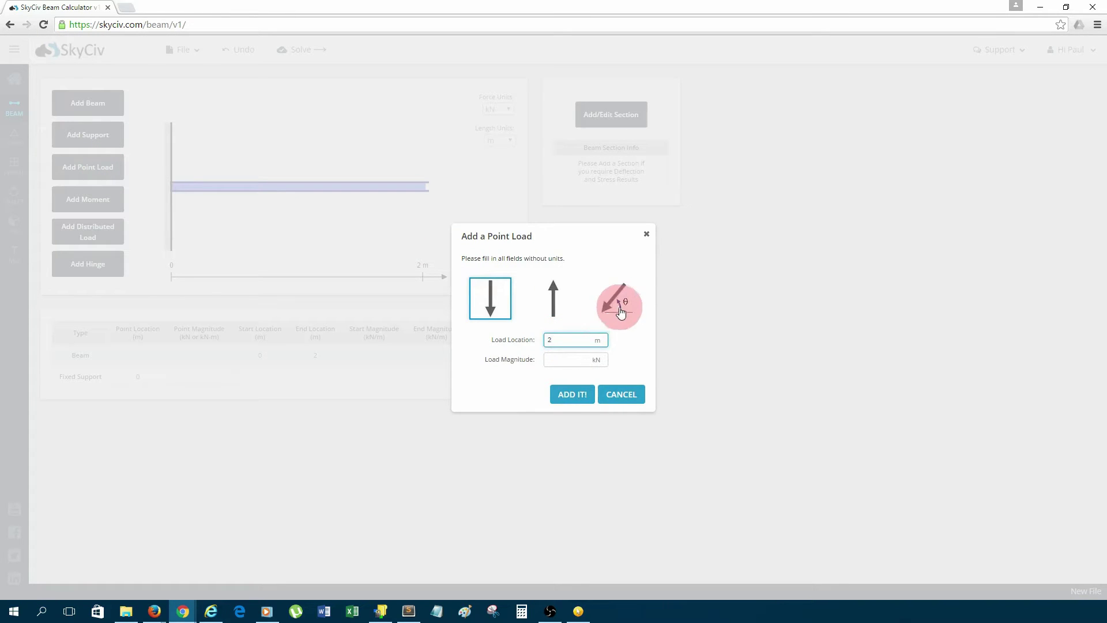
left_click(570, 358)
type("2")
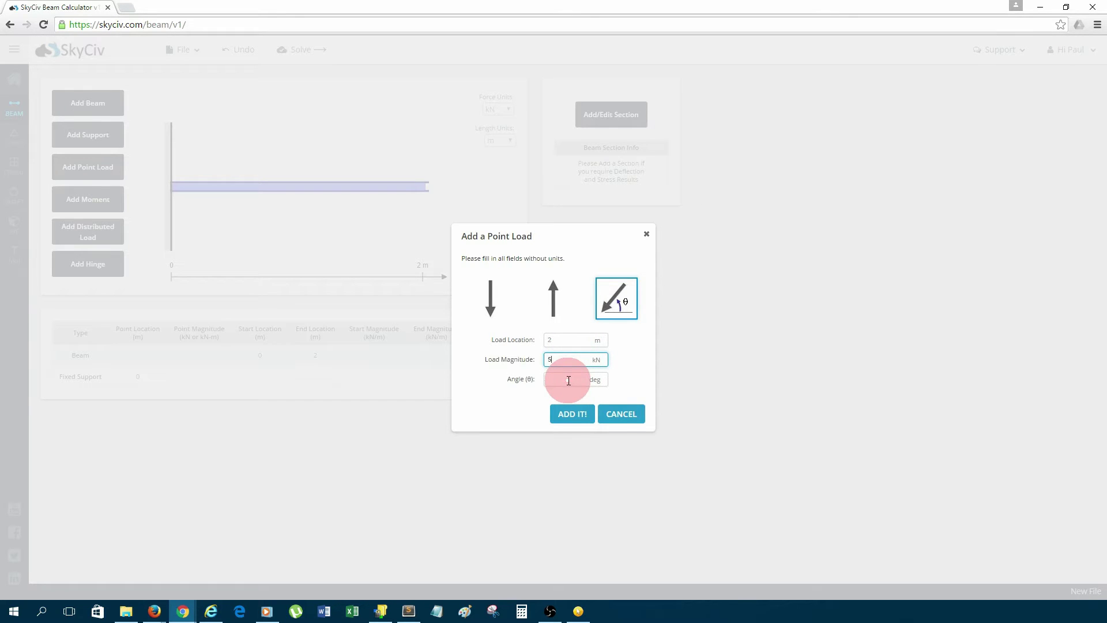
left_click(561, 375)
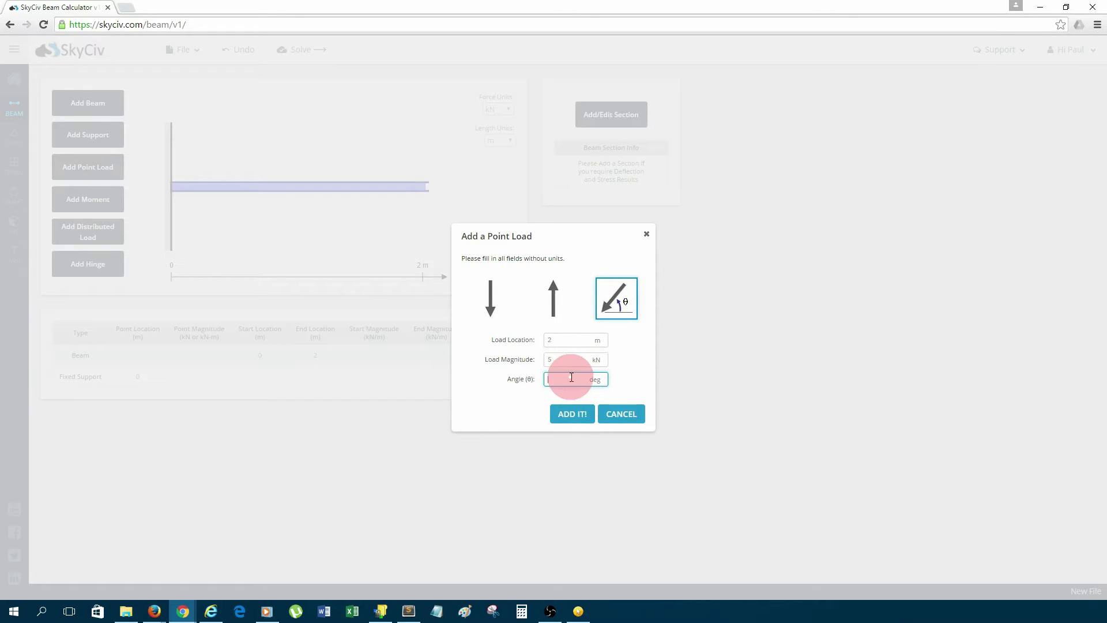
type("60")
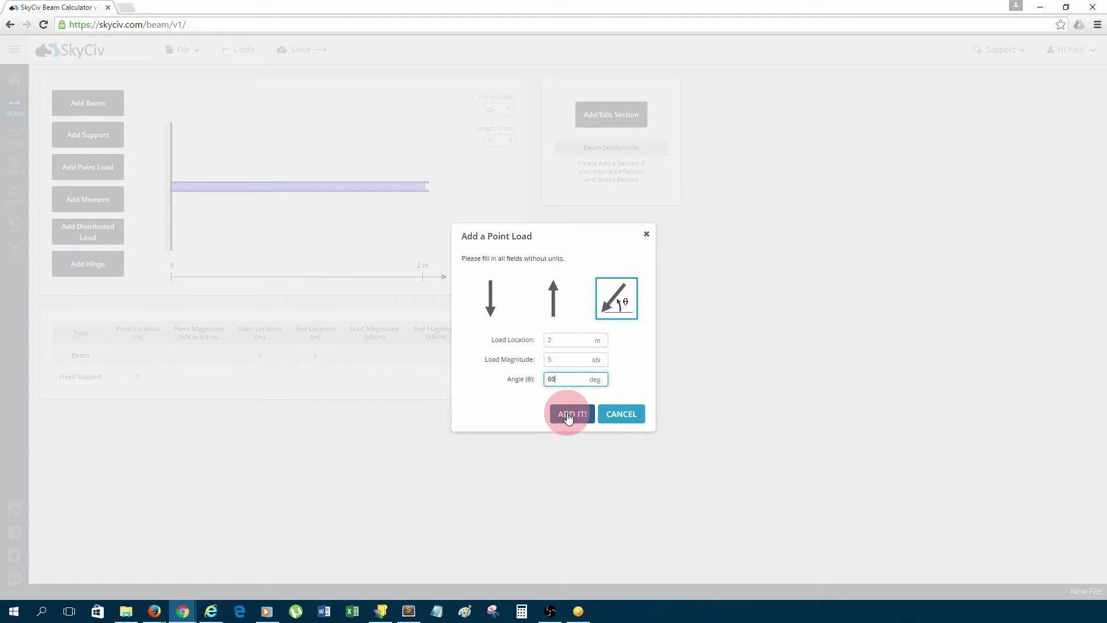
left_click(568, 415)
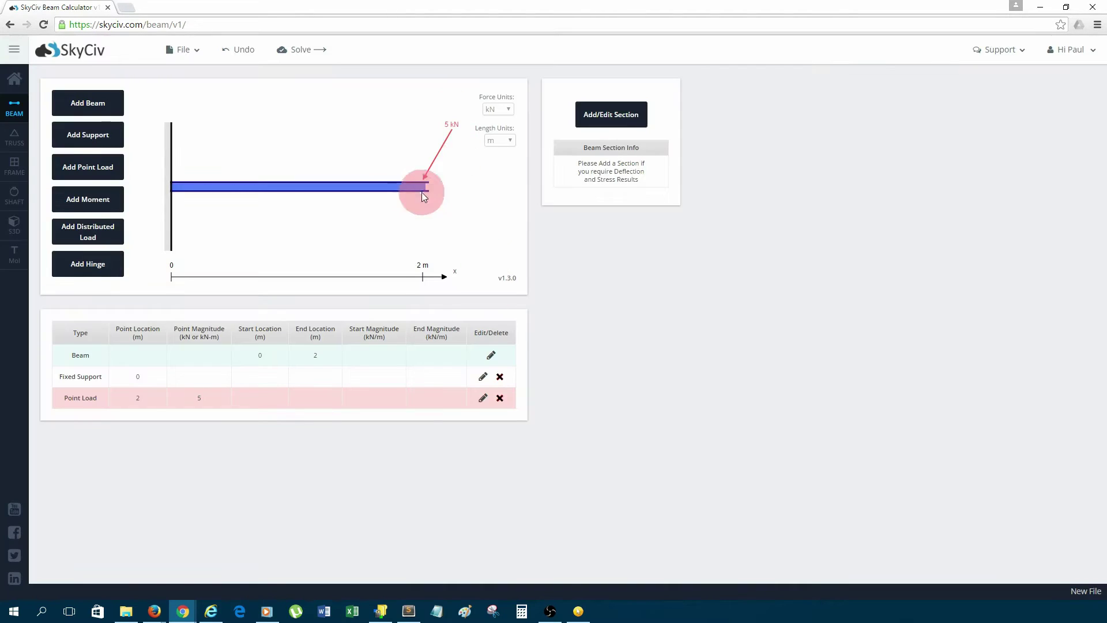
Add a uniform 1 kN/m distributed load from 0.1 m to 0.5 m.
left_click(90, 234)
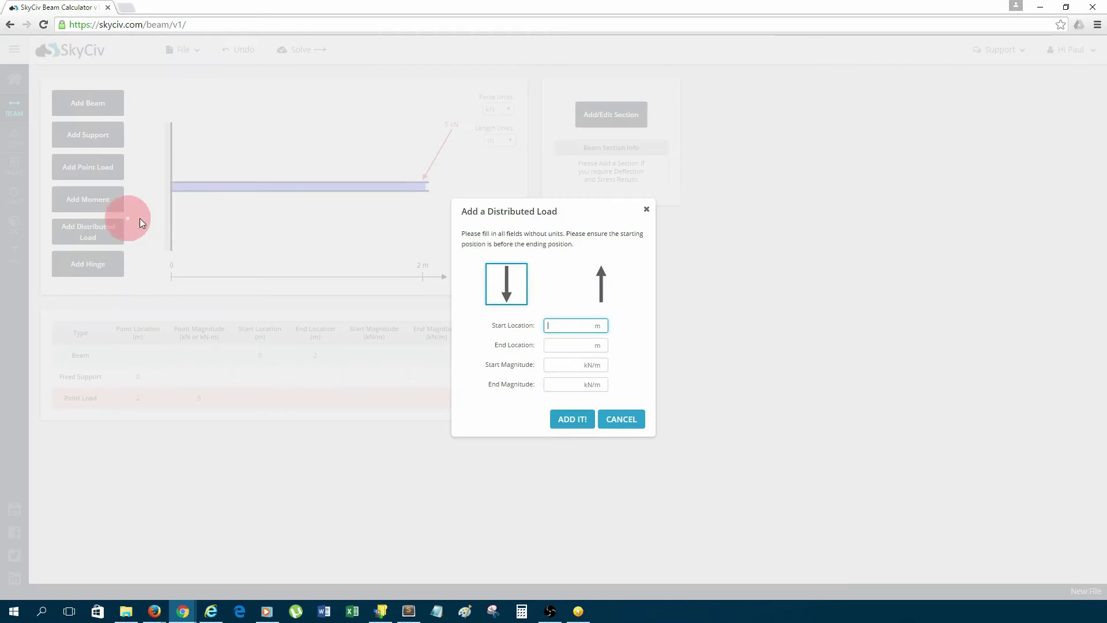
type("0.1")
left_click(559, 340)
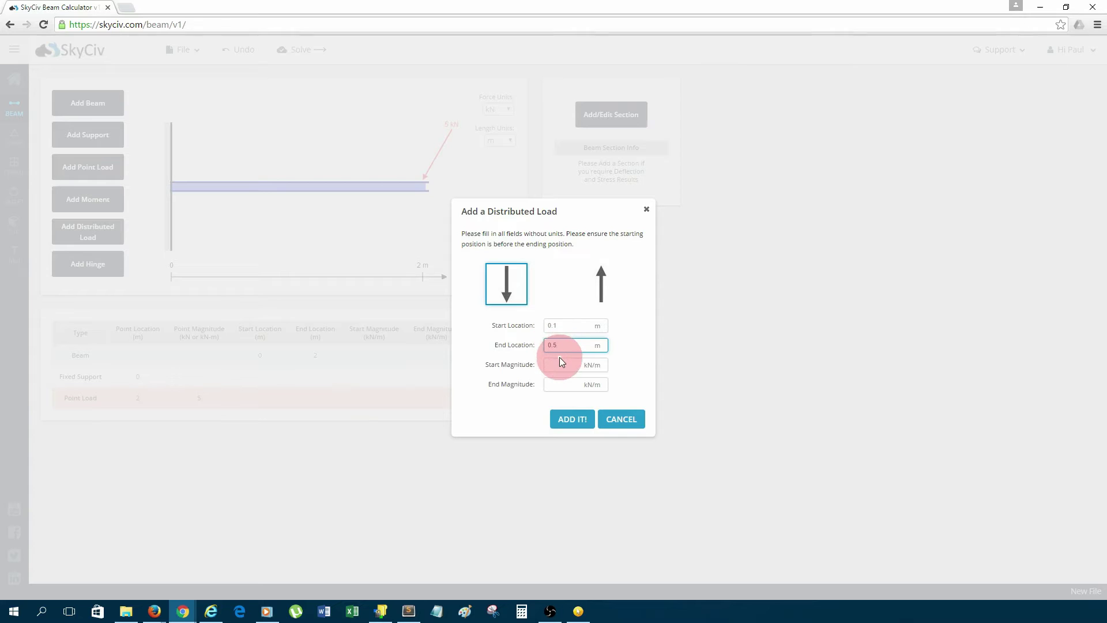
left_click(561, 363)
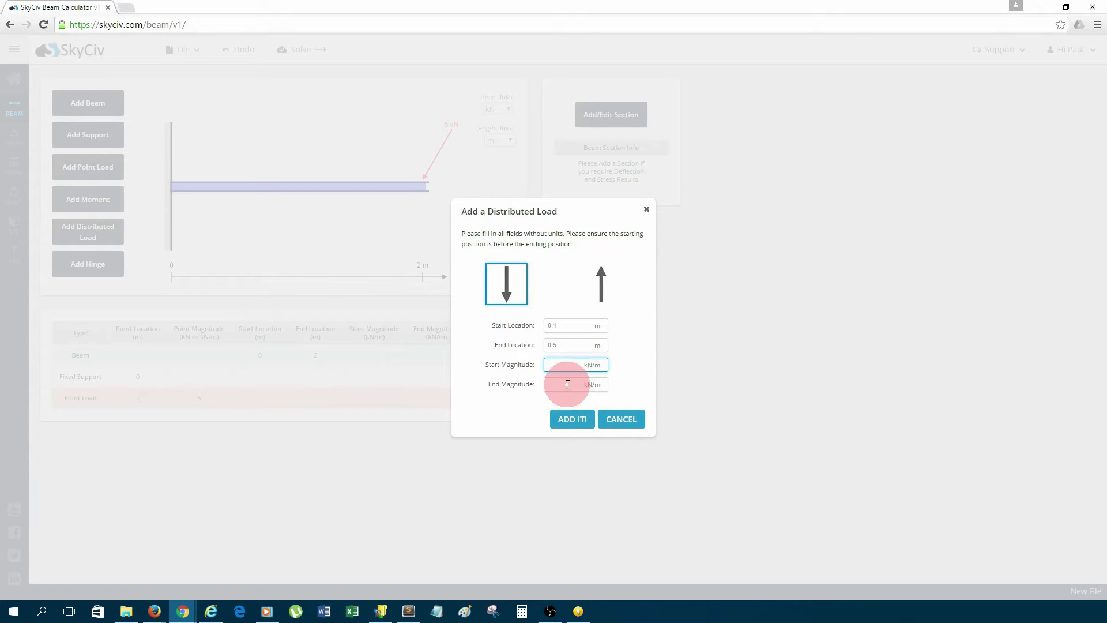
left_click(568, 384)
type("1")
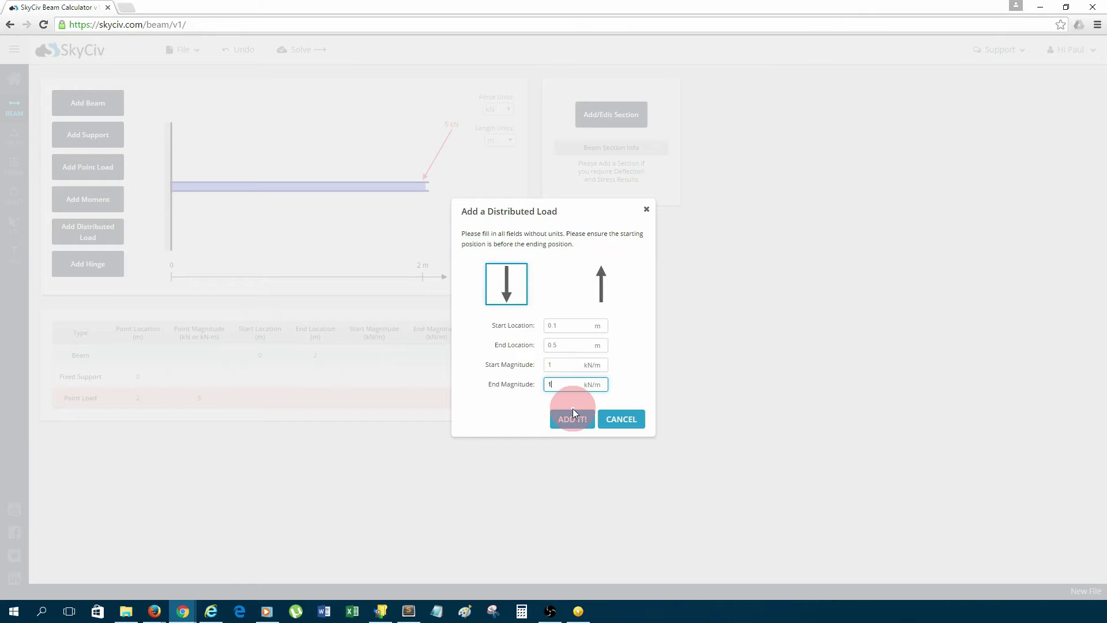
left_click(568, 419)
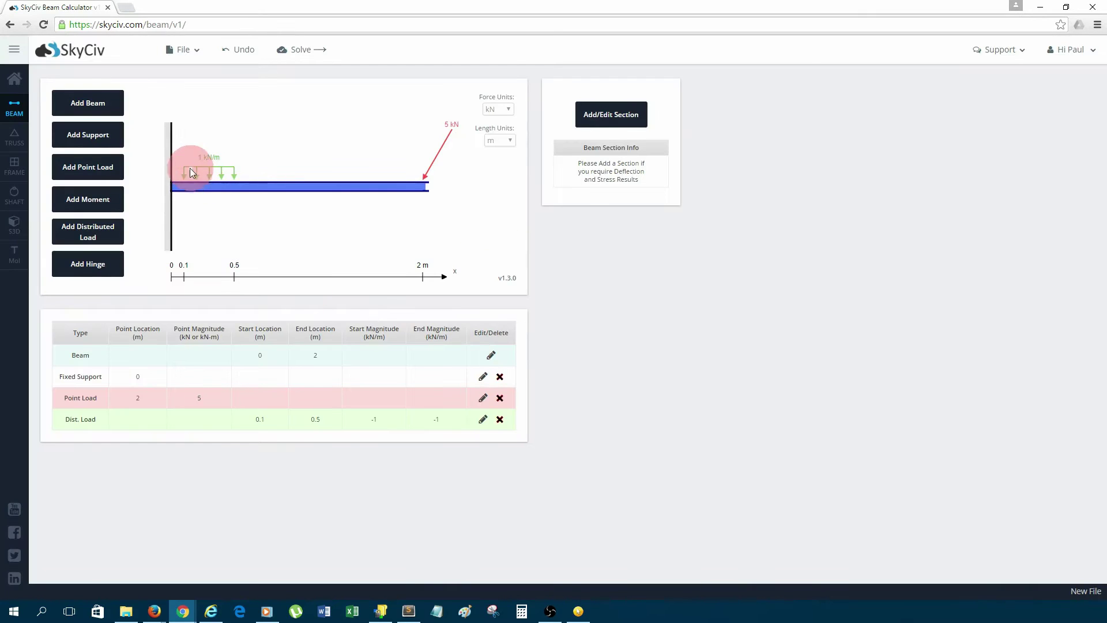
Add a second distributed load rising from 1 to 3 kN/m over 0.8–1.5 m.
left_click(109, 231)
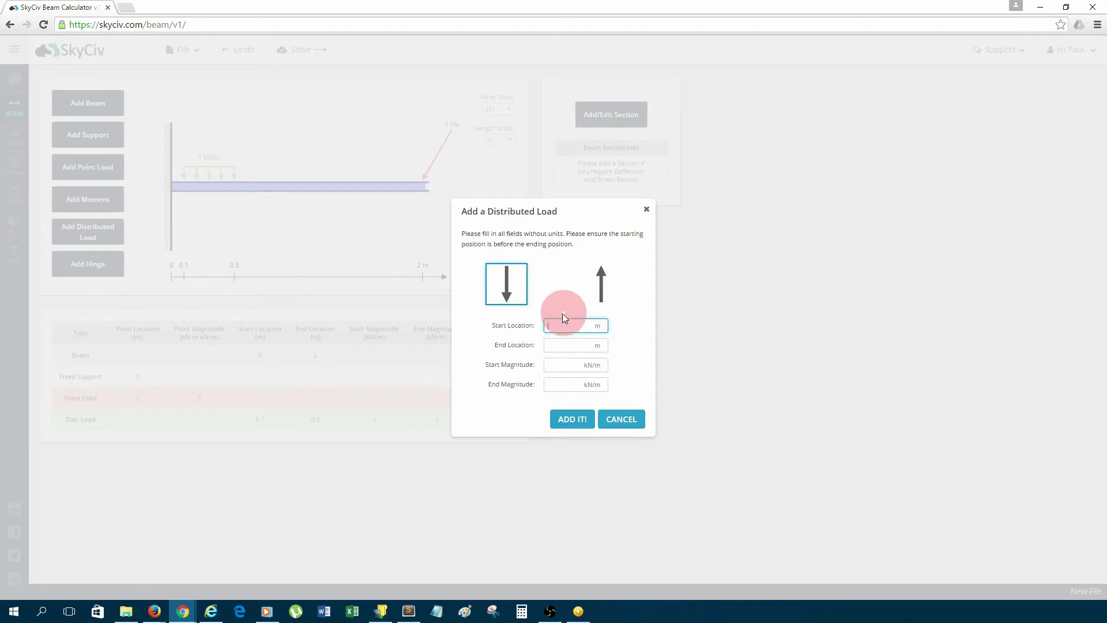
left_click(550, 327)
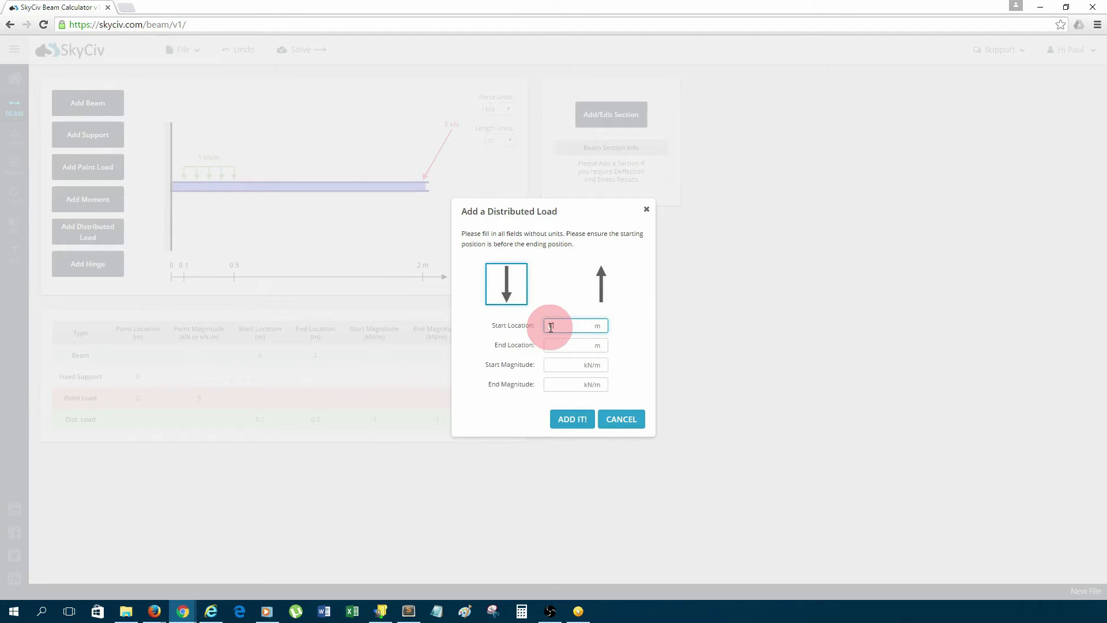
type("1.8")
key("BackSpace")
key("BackSpace")
type("0.8")
left_click(569, 345)
left_click(580, 344)
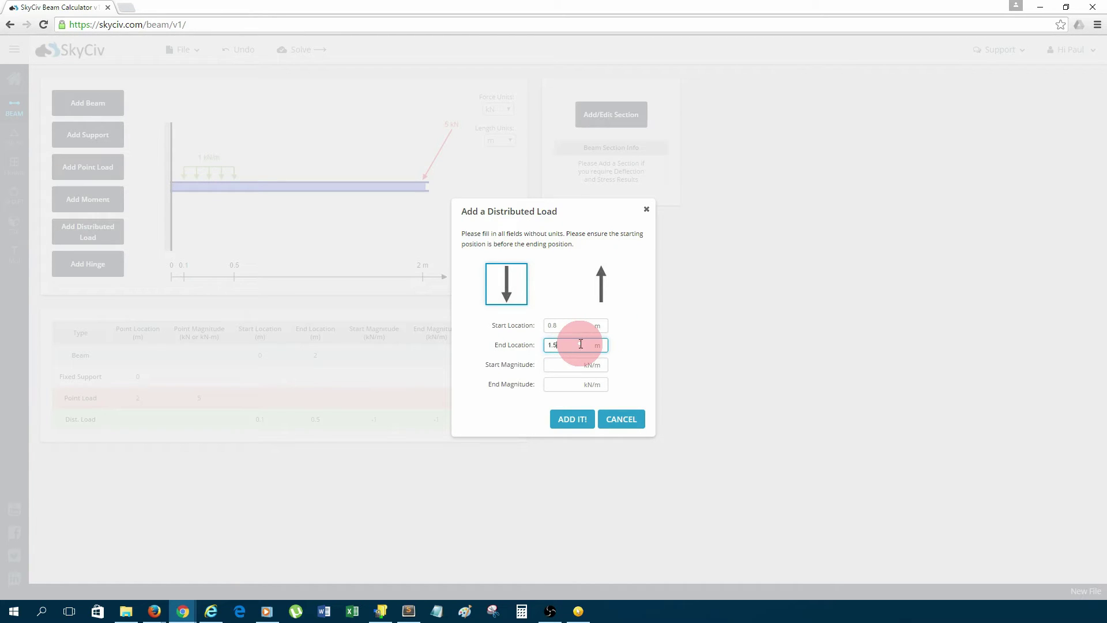
left_click(575, 365)
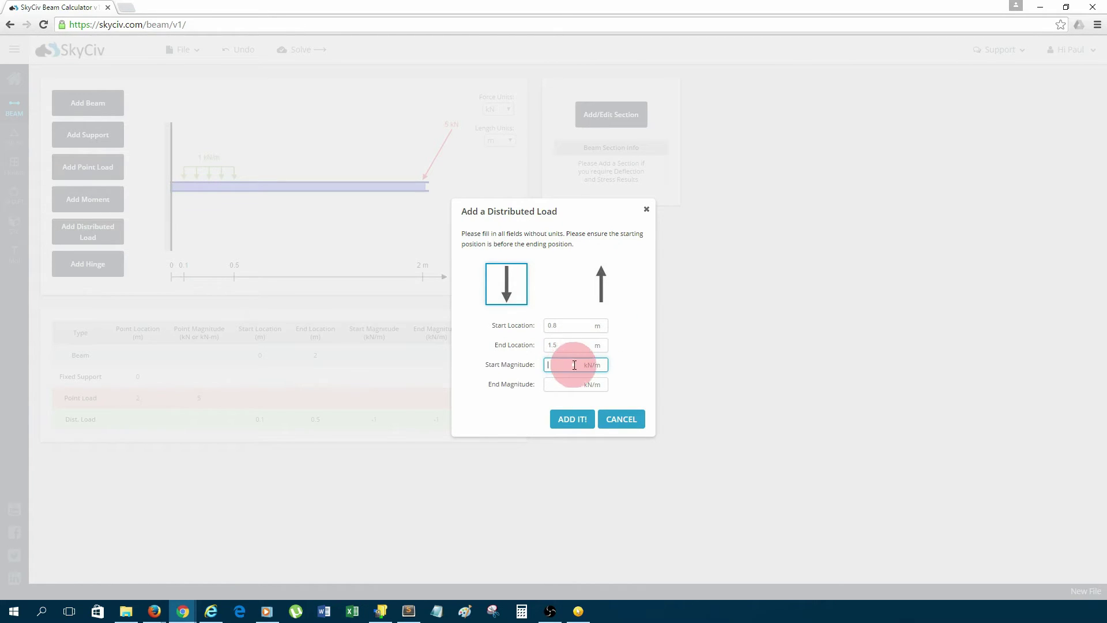
type("1")
left_click(559, 384)
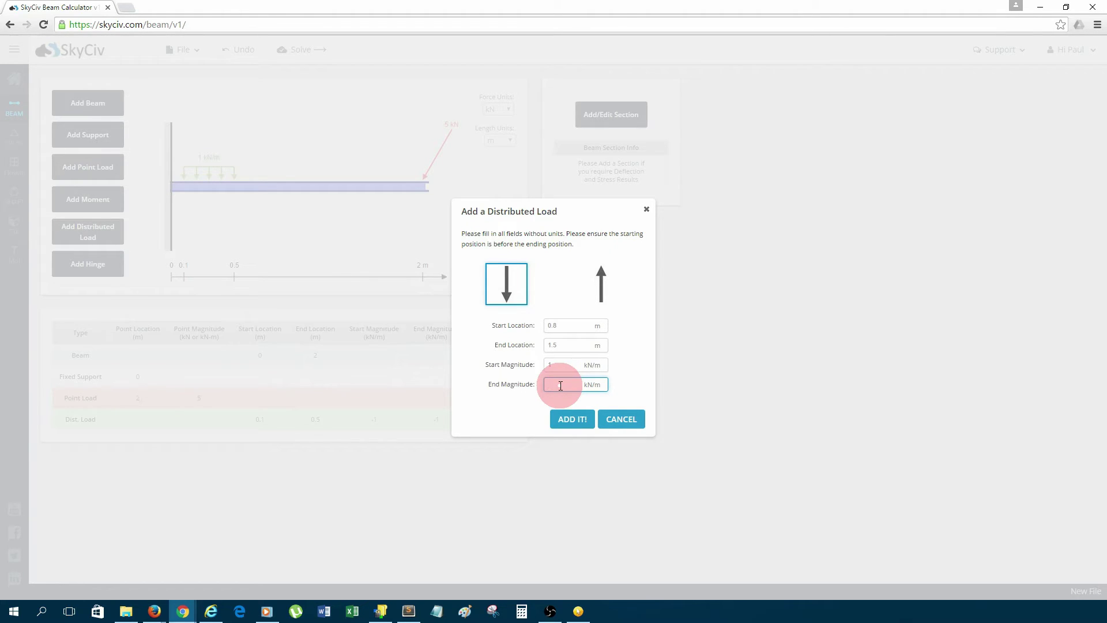
left_click(572, 420)
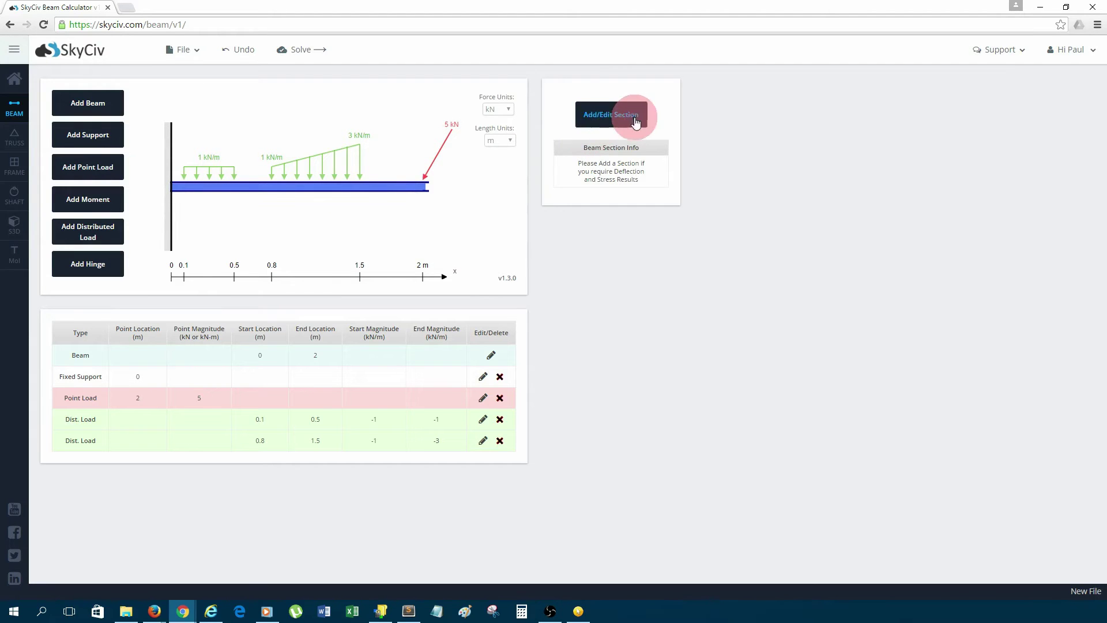
Set the beam material to Structural Steel in the section settings.
left_click(617, 113)
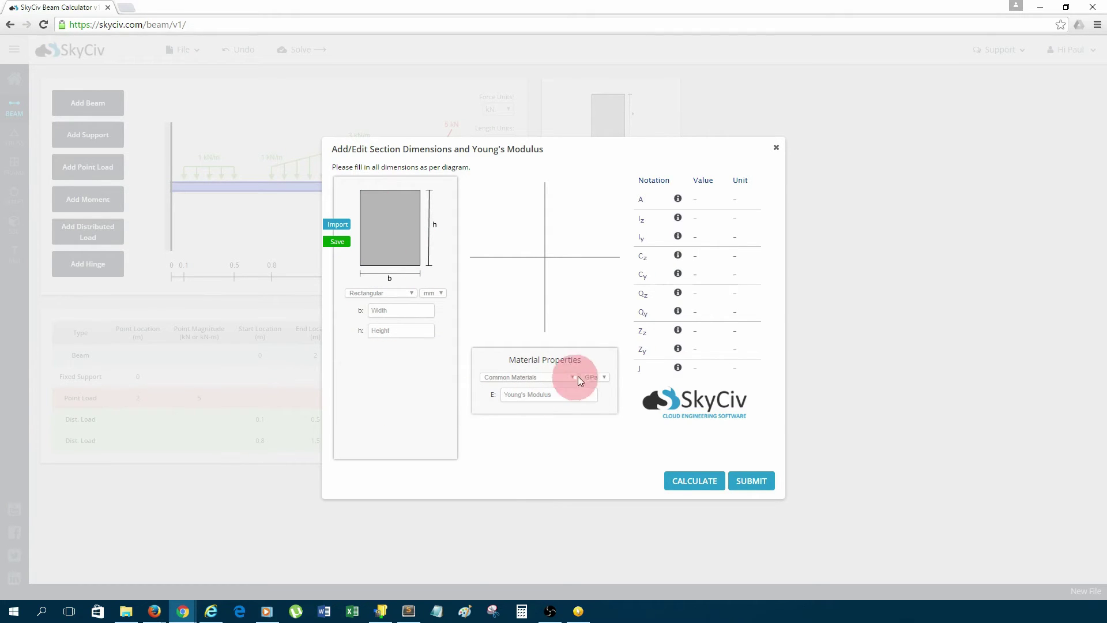
left_click(492, 364)
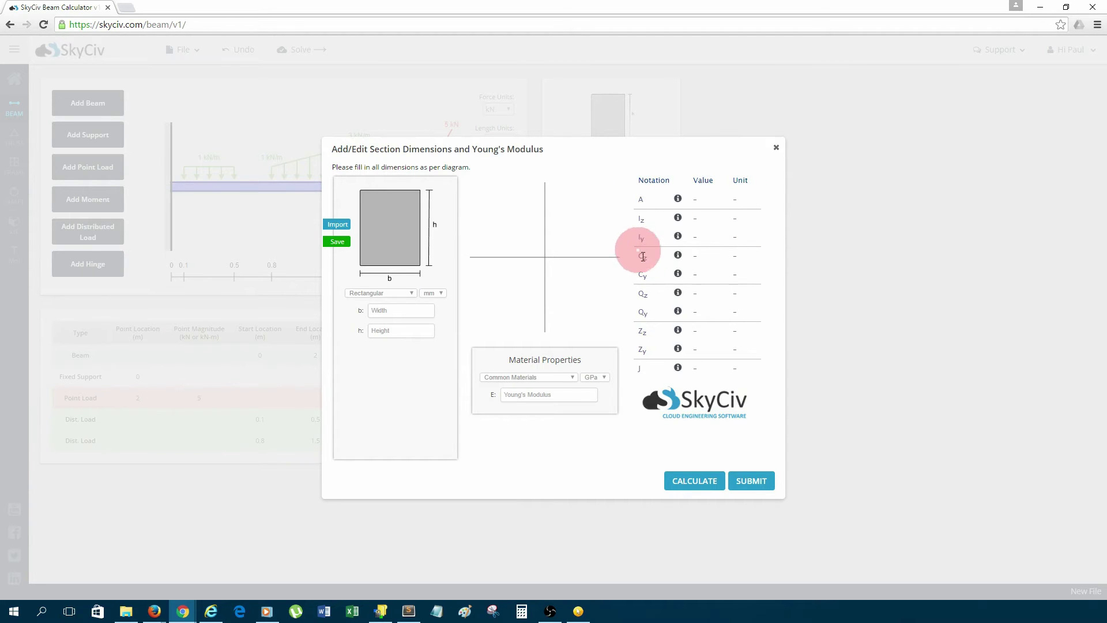
left_click(533, 379)
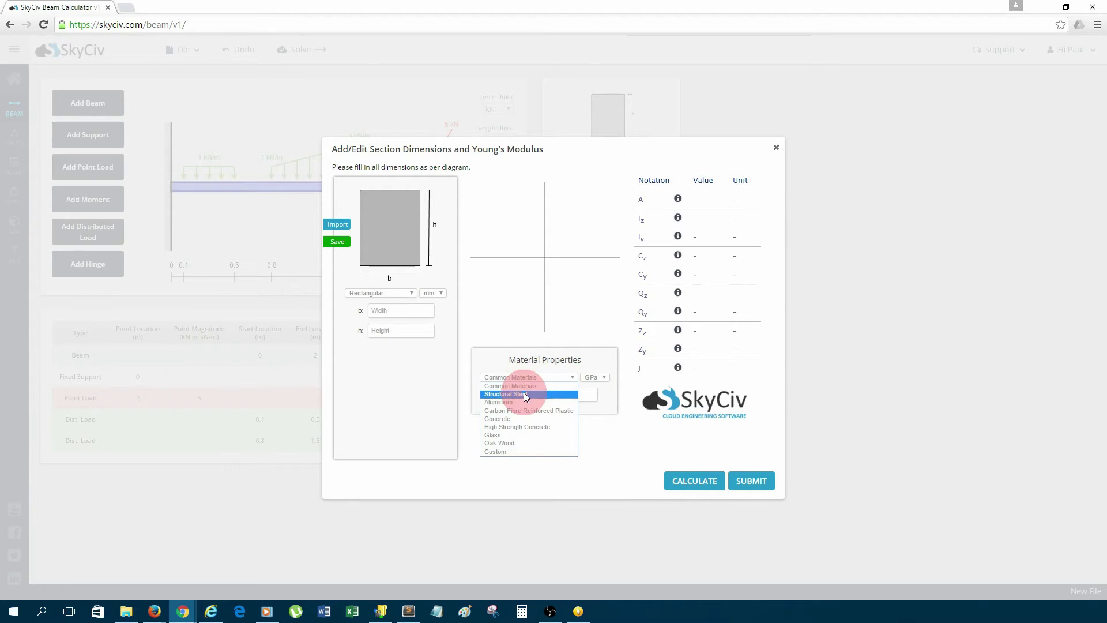
left_click(523, 393)
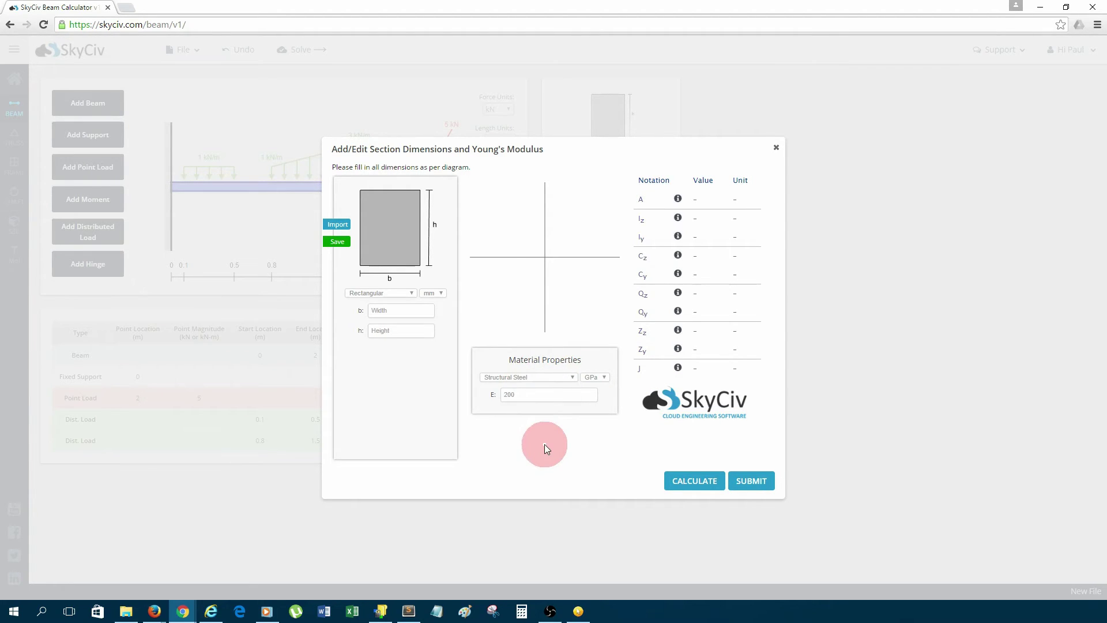
Change the section shape to T-Beam and bring up the standard section library.
left_click(407, 292)
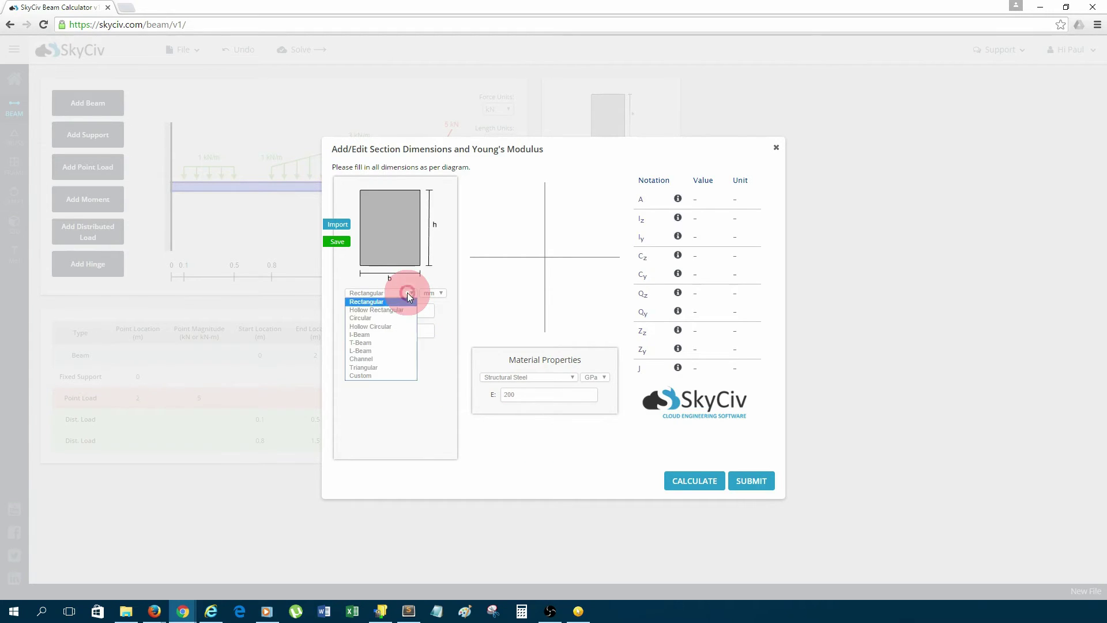
left_click(373, 344)
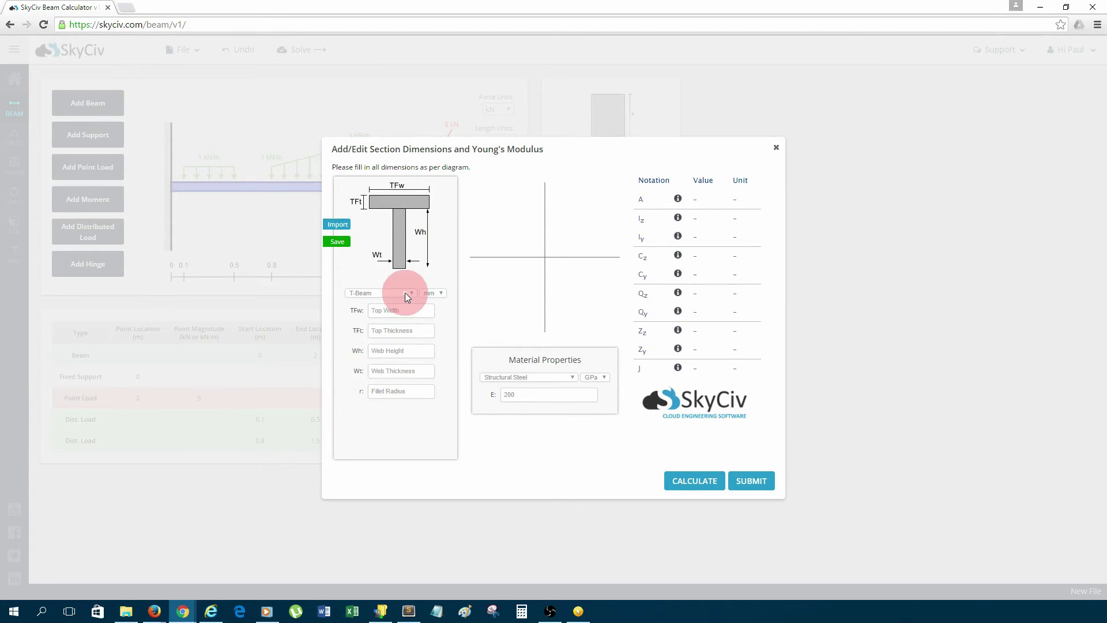
left_click(343, 226)
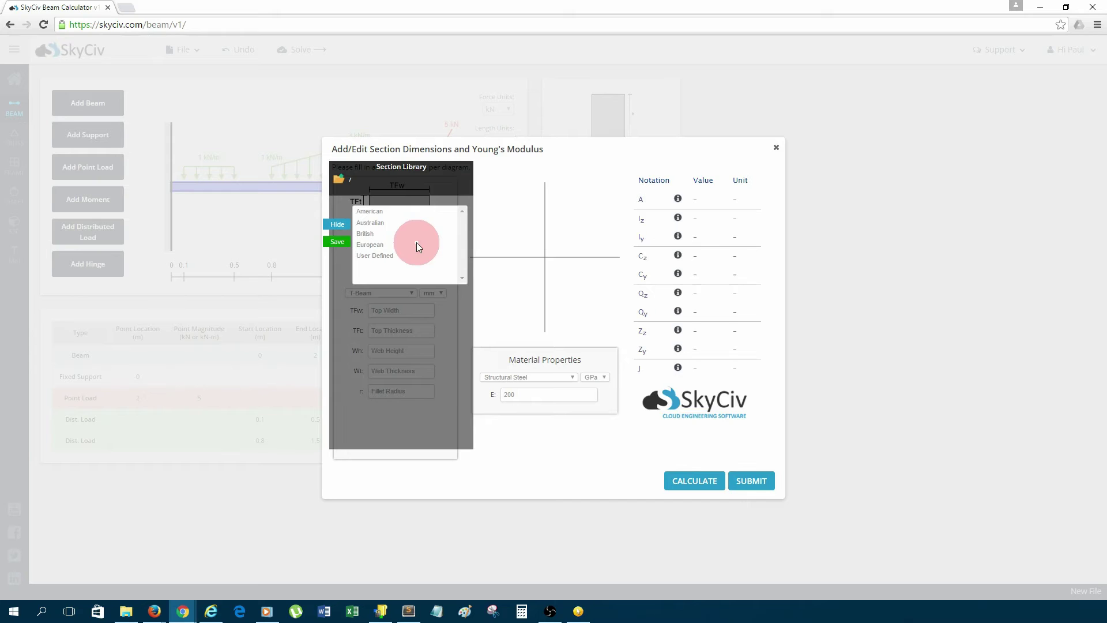
Load the 180 UB 22 from the library's Australian 250 Grade Universal Beams.
left_click(380, 222)
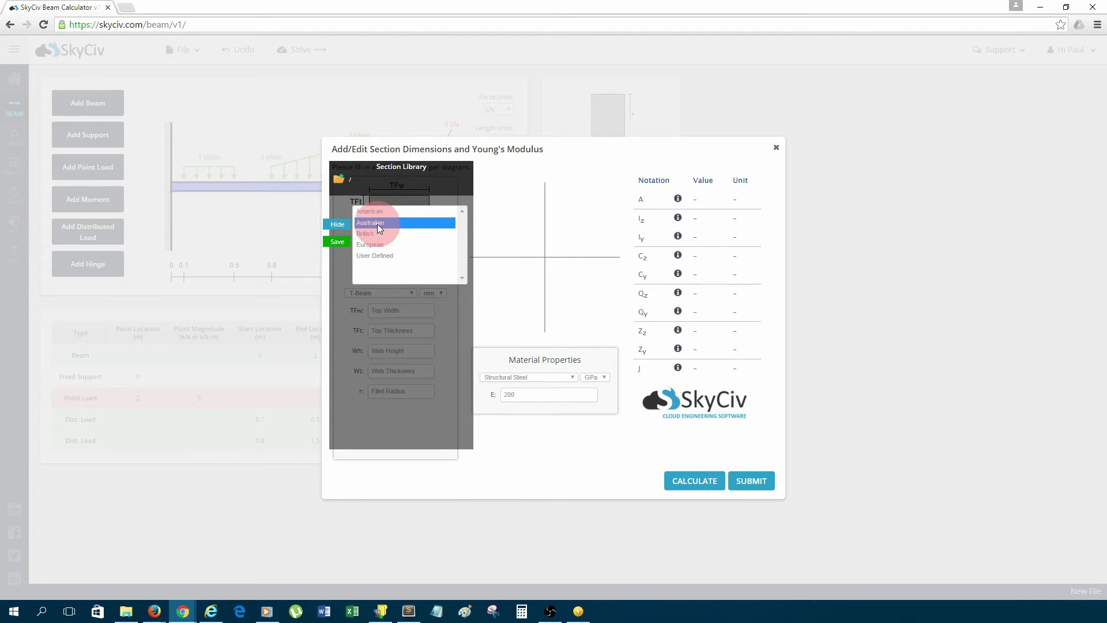
double_click(378, 225)
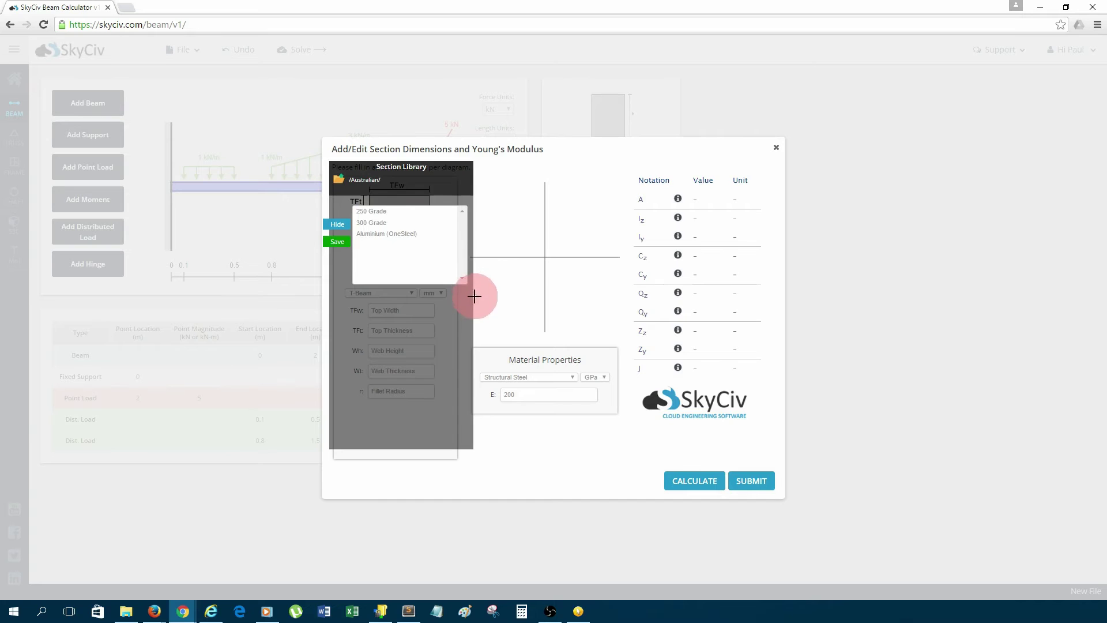
double_click(375, 212)
double_click(384, 211)
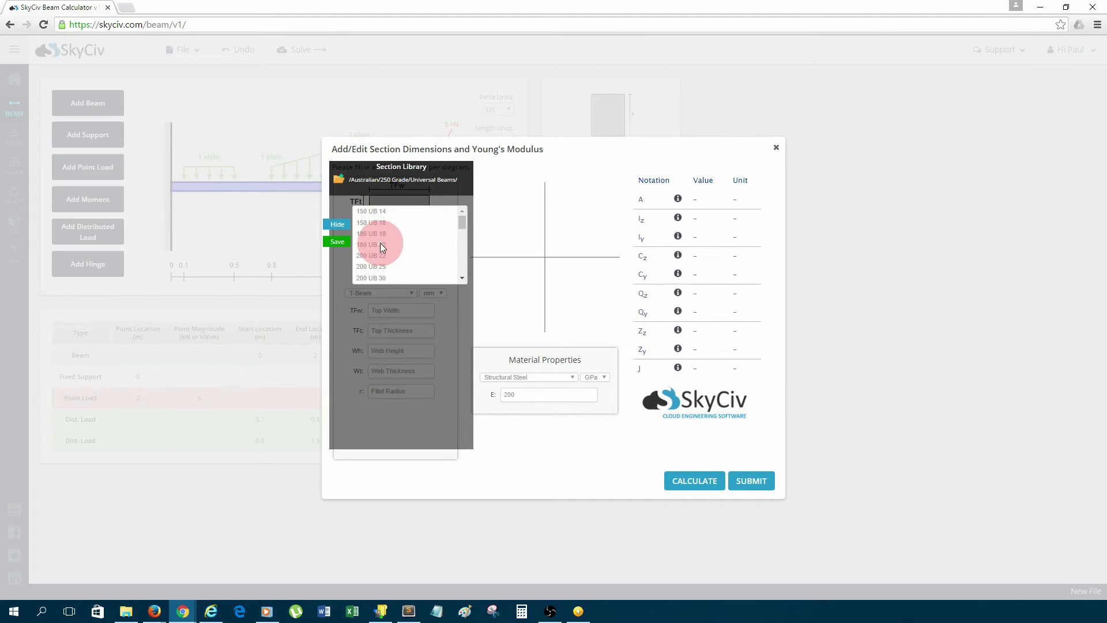
left_click(377, 247)
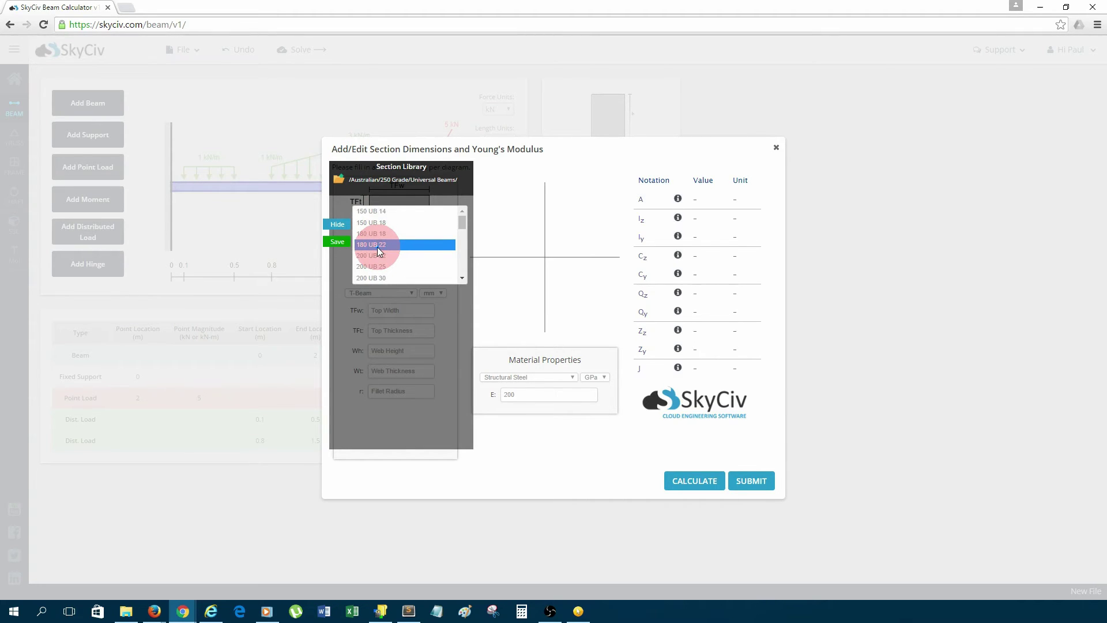
double_click(378, 246)
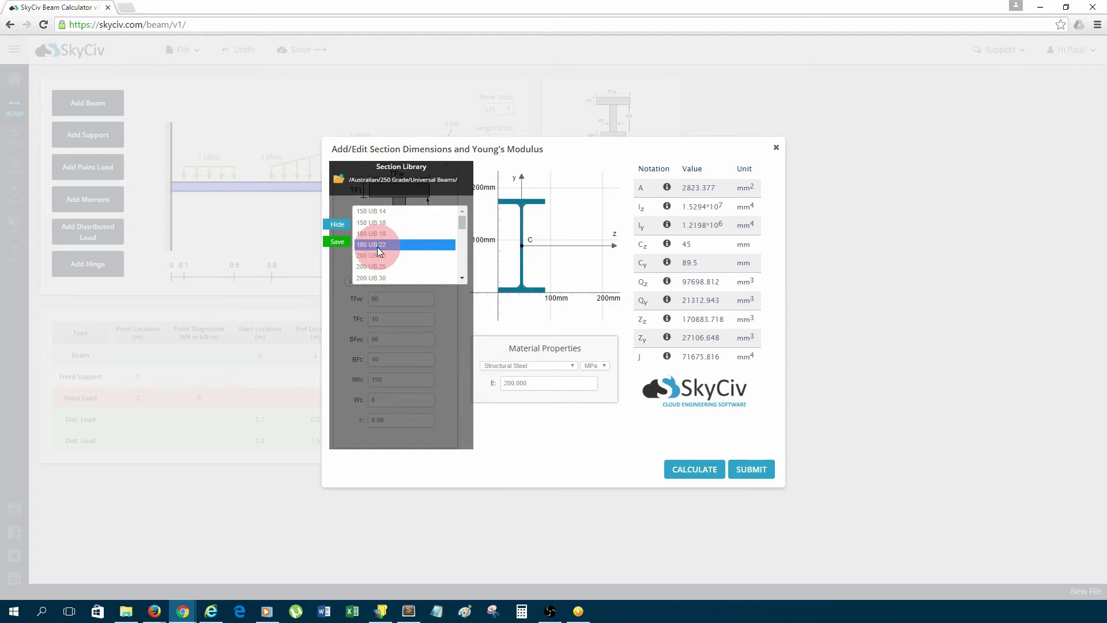
Close the library, calculate the 180 UB 22 properties and submit them to the beam.
left_click(343, 224)
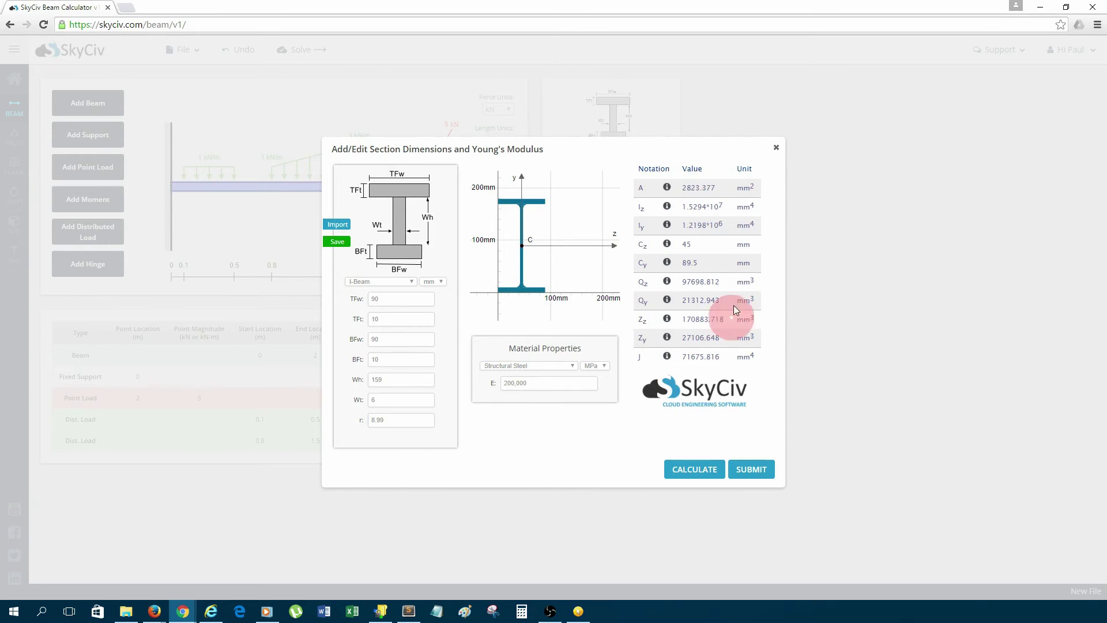
left_click(696, 470)
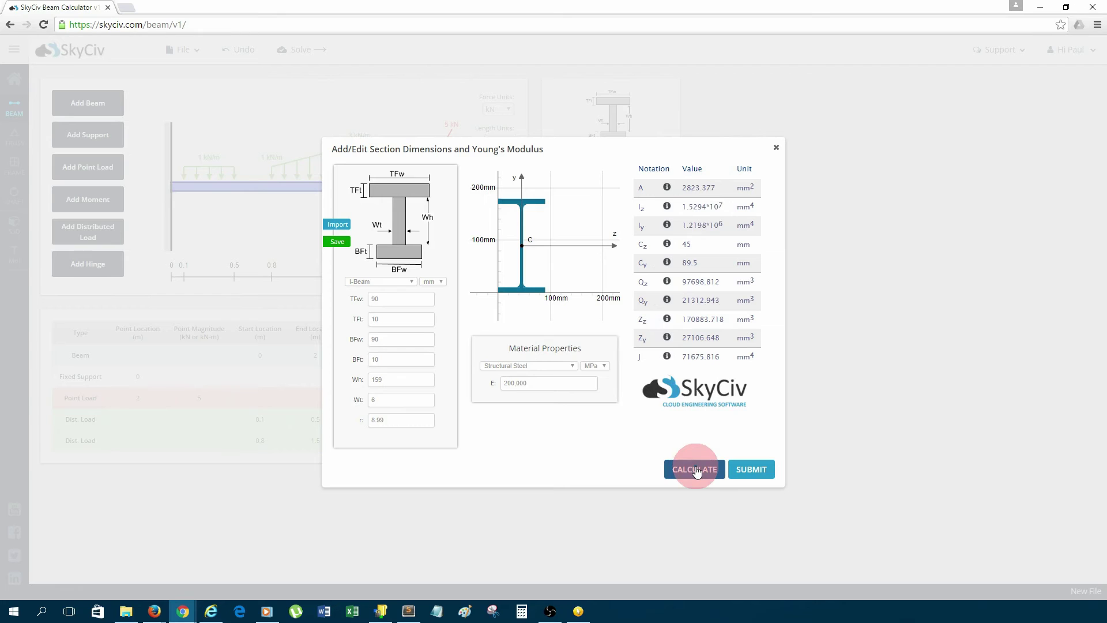
left_click(741, 473)
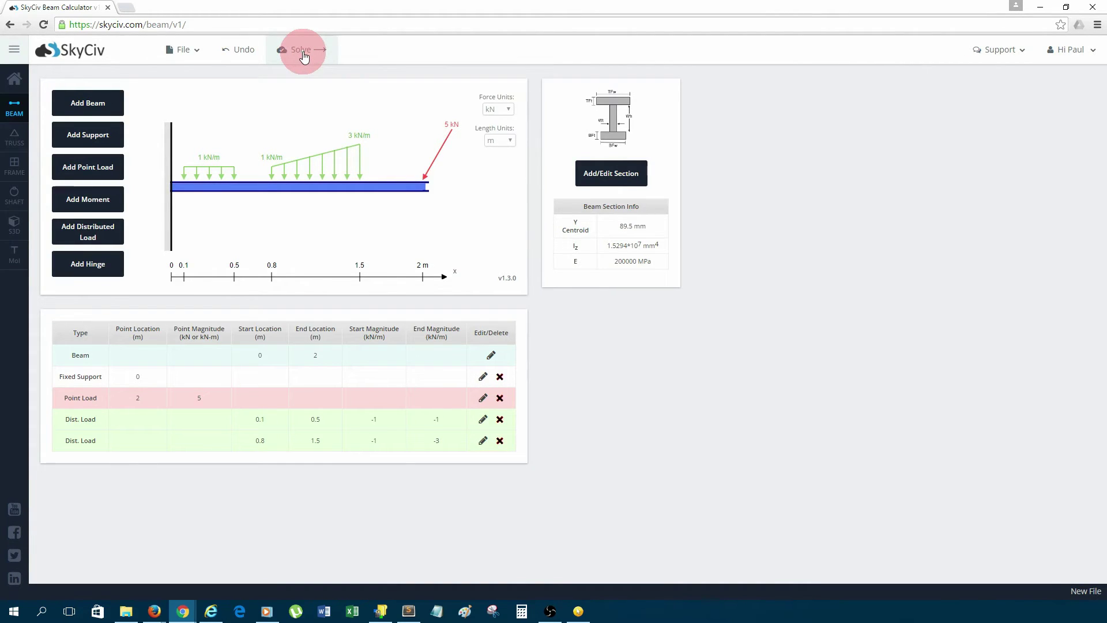
Solve the beam and review reactions of 10.472 kN·m, 2.5 kN and 6.1301 kN.
left_click(289, 51)
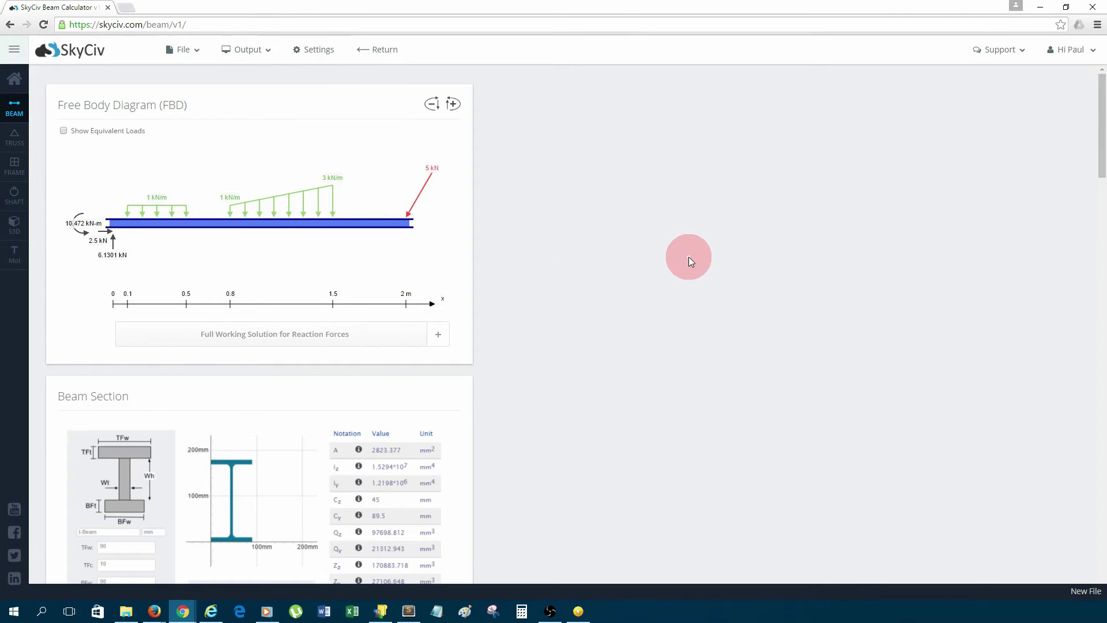
scroll(690, 257, "down", 20)
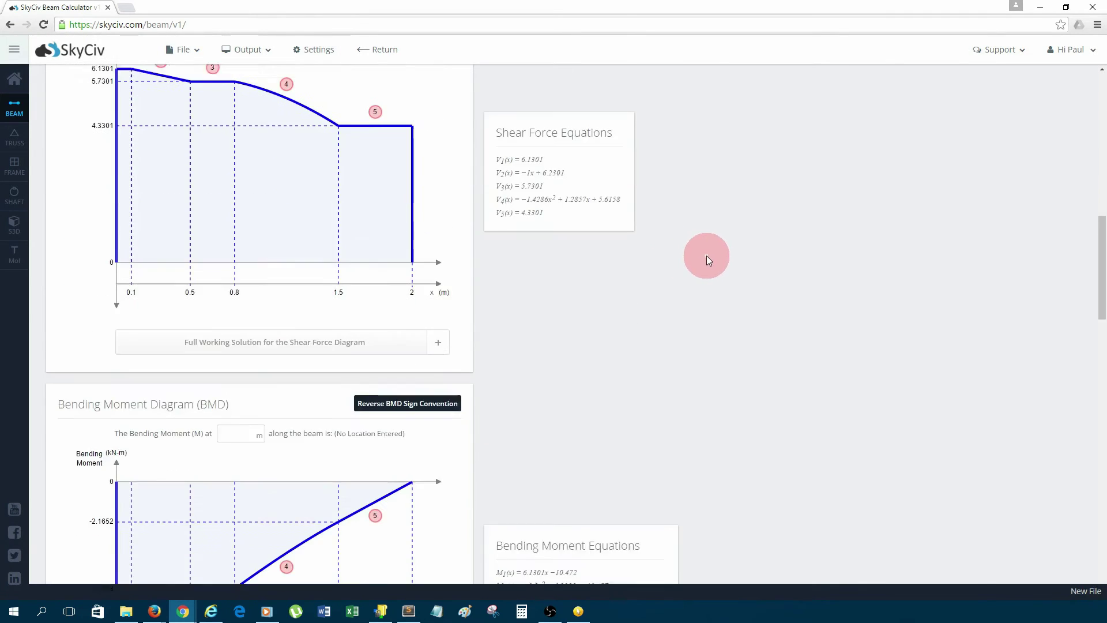
scroll(713, 257, "down", 15)
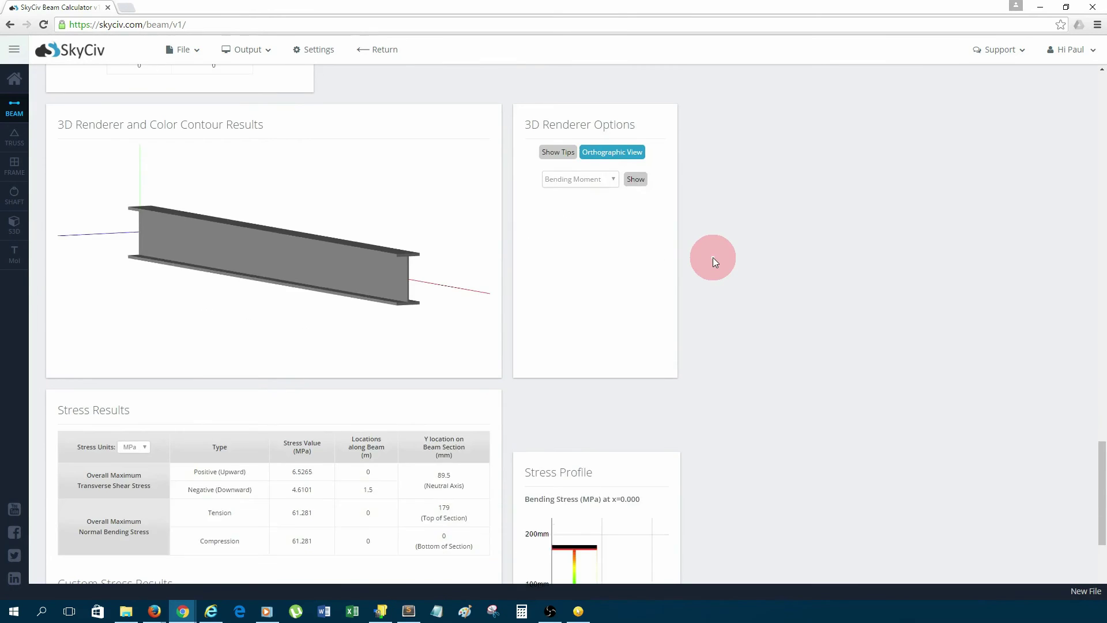
scroll(749, 289, "up", 20)
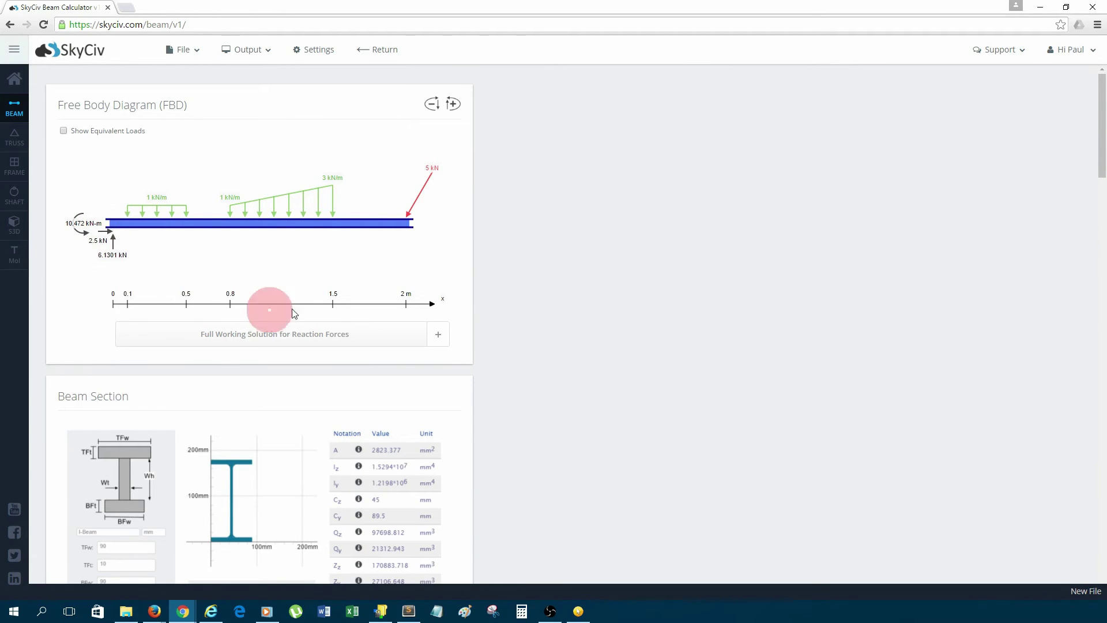
scroll(335, 288, "down", 1)
Expand and then collapse the full working solution for the reaction forces.
left_click(377, 286)
scroll(377, 286, "down", 4)
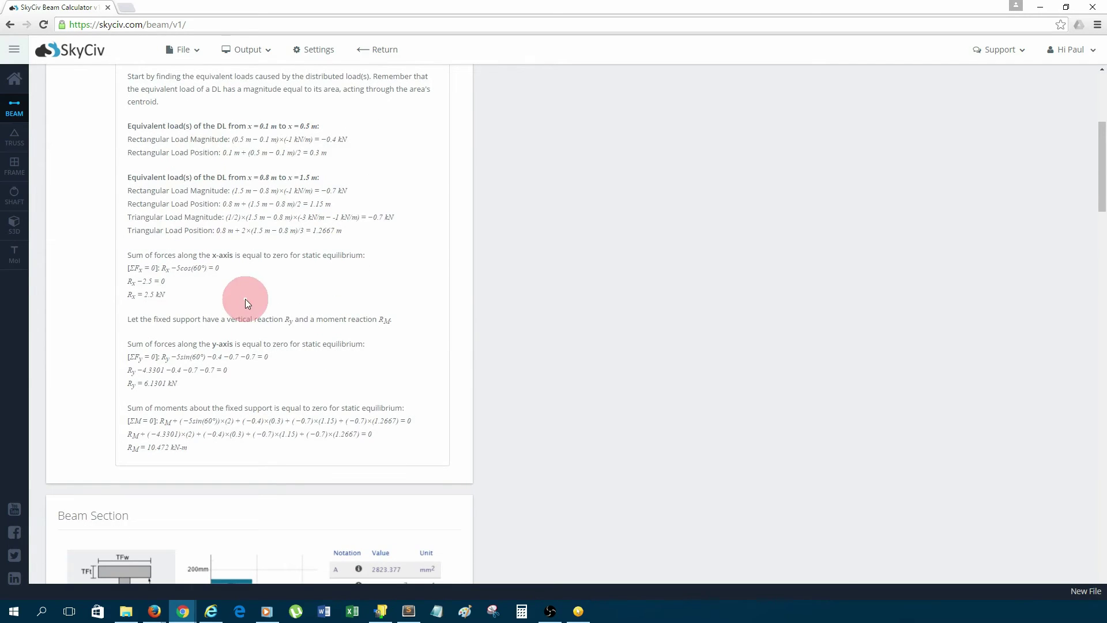
scroll(251, 282, "up", 3)
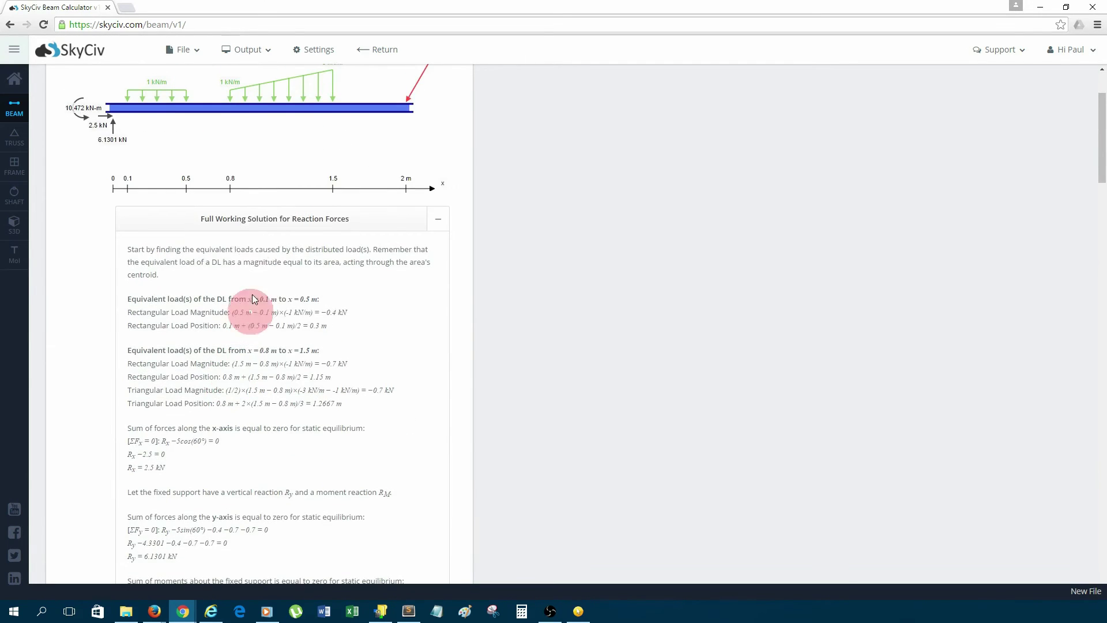
left_click(268, 229)
scroll(340, 327, "up", 2)
scroll(371, 373, "down", 3)
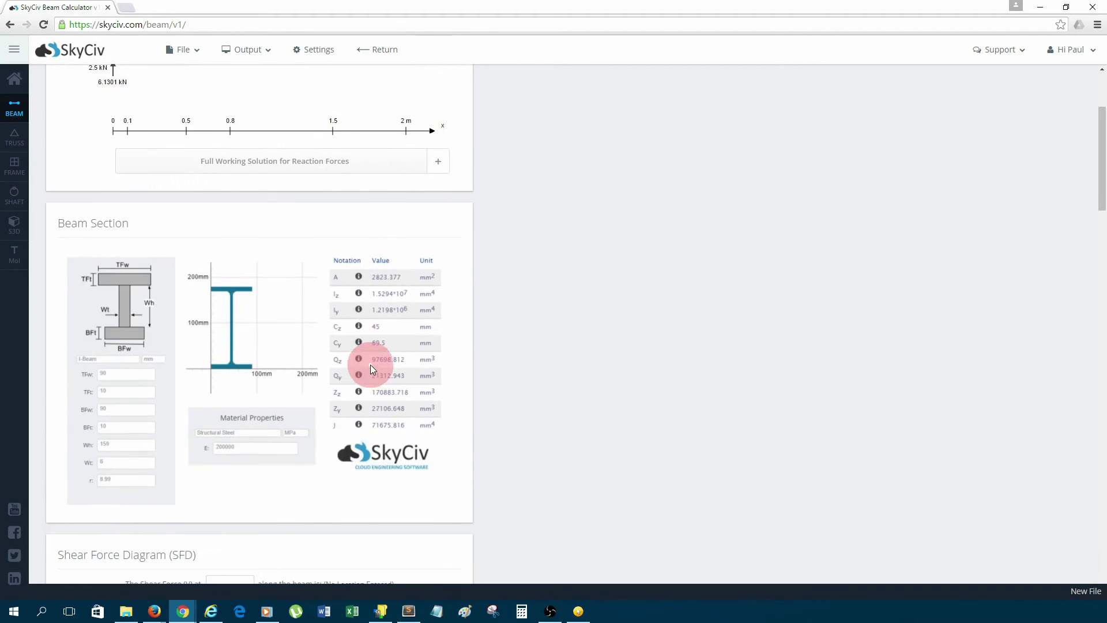
scroll(370, 364, "down", 2)
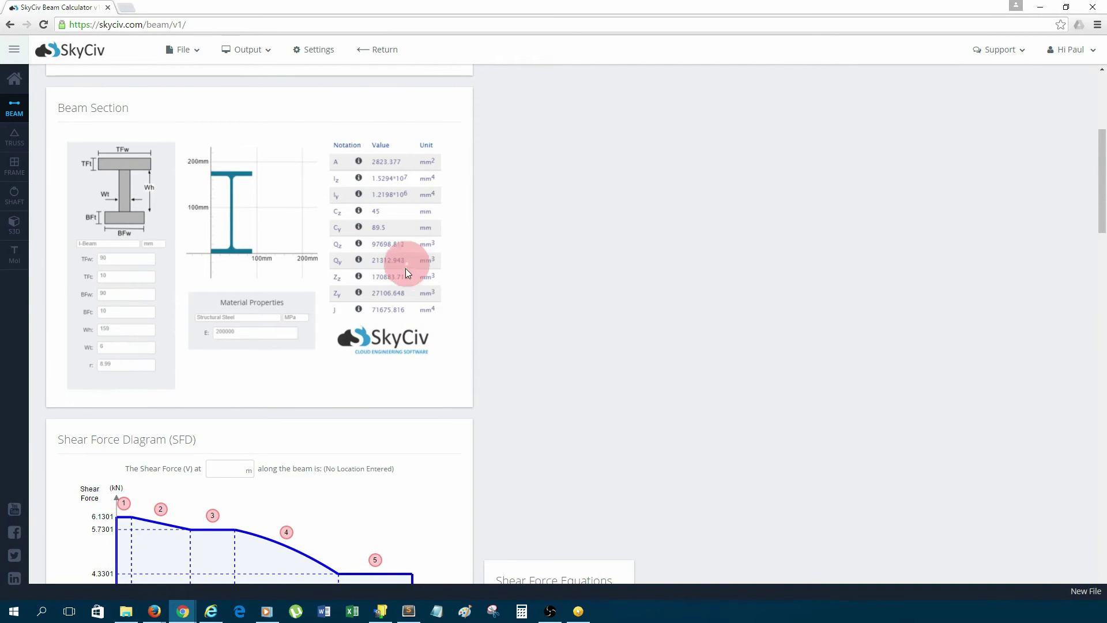
scroll(405, 273, "down", 5)
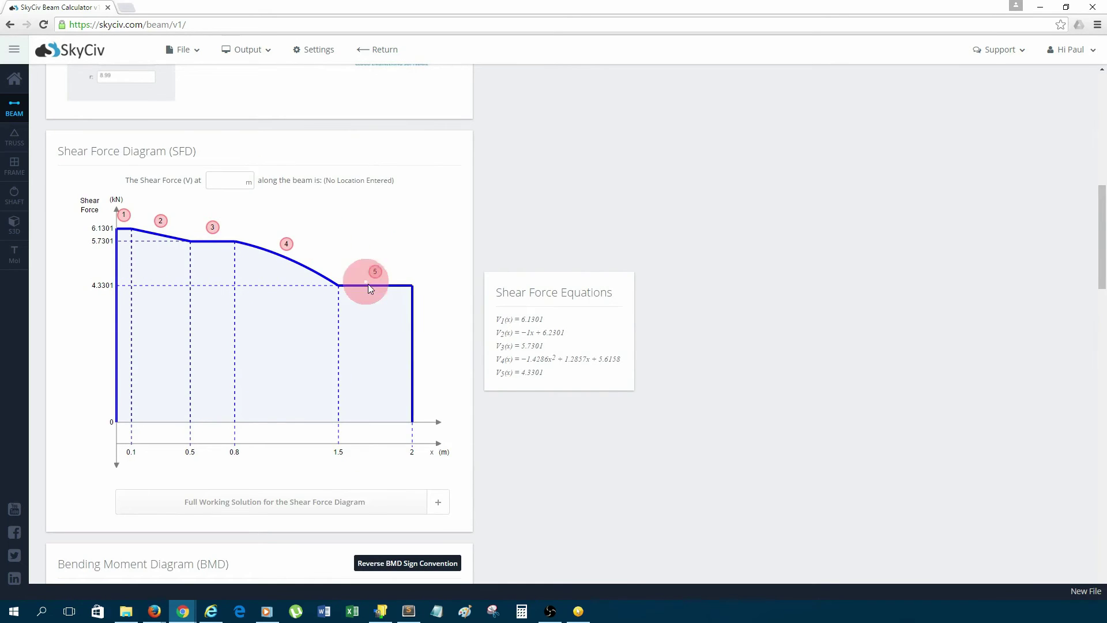
scroll(371, 292, "down", 1)
left_click(384, 449)
scroll(383, 426, "down", 6)
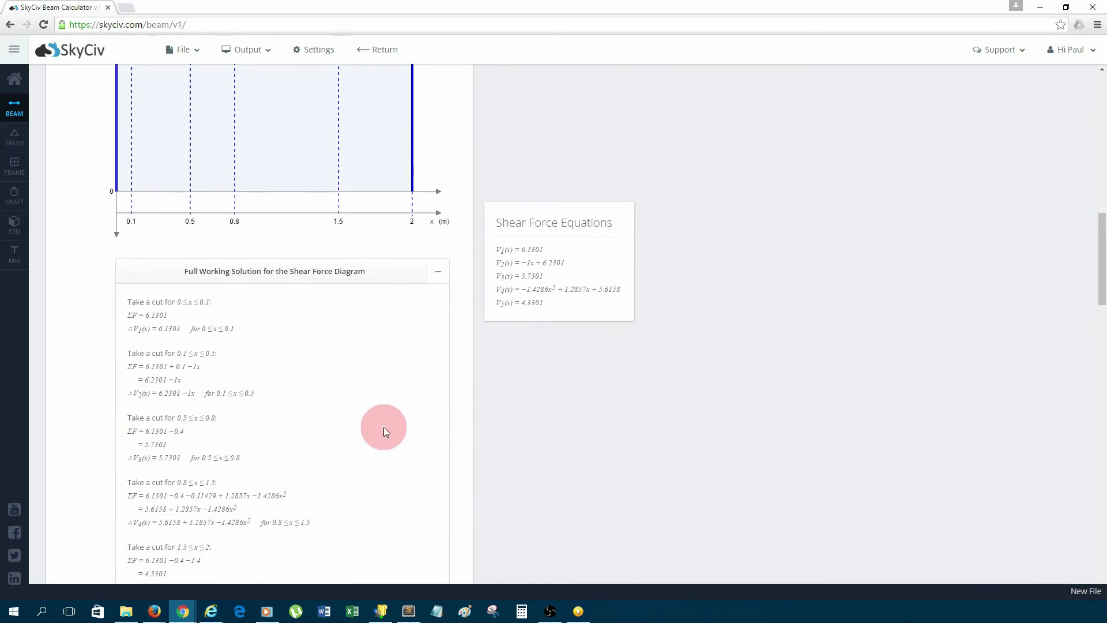
scroll(383, 421, "up", 4)
left_click(361, 336)
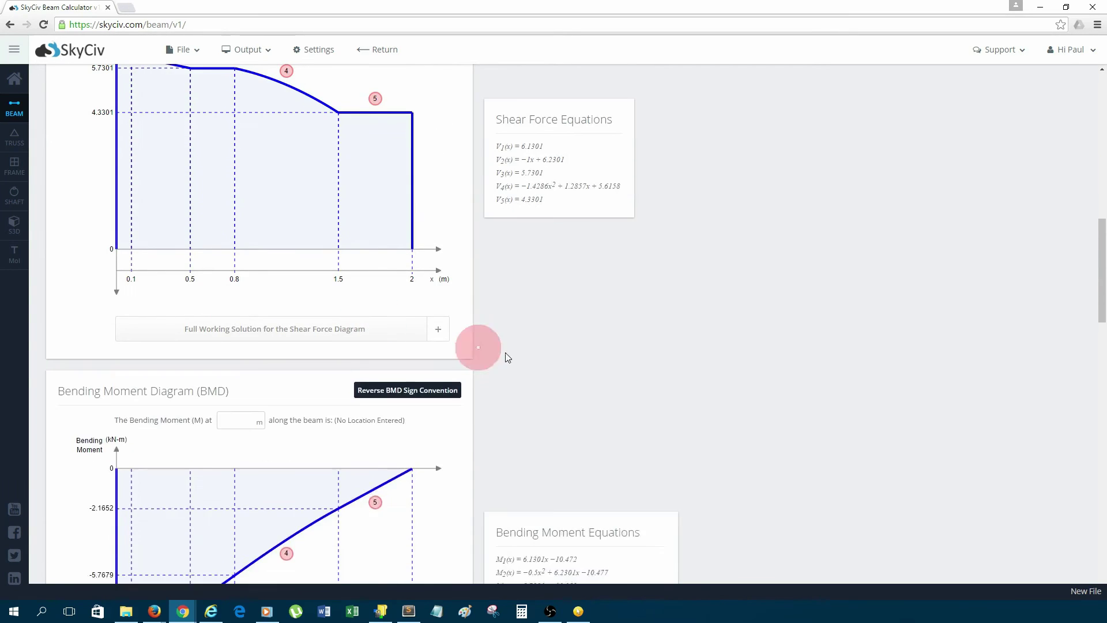
scroll(577, 352, "up", 1)
scroll(510, 231, "up", 1)
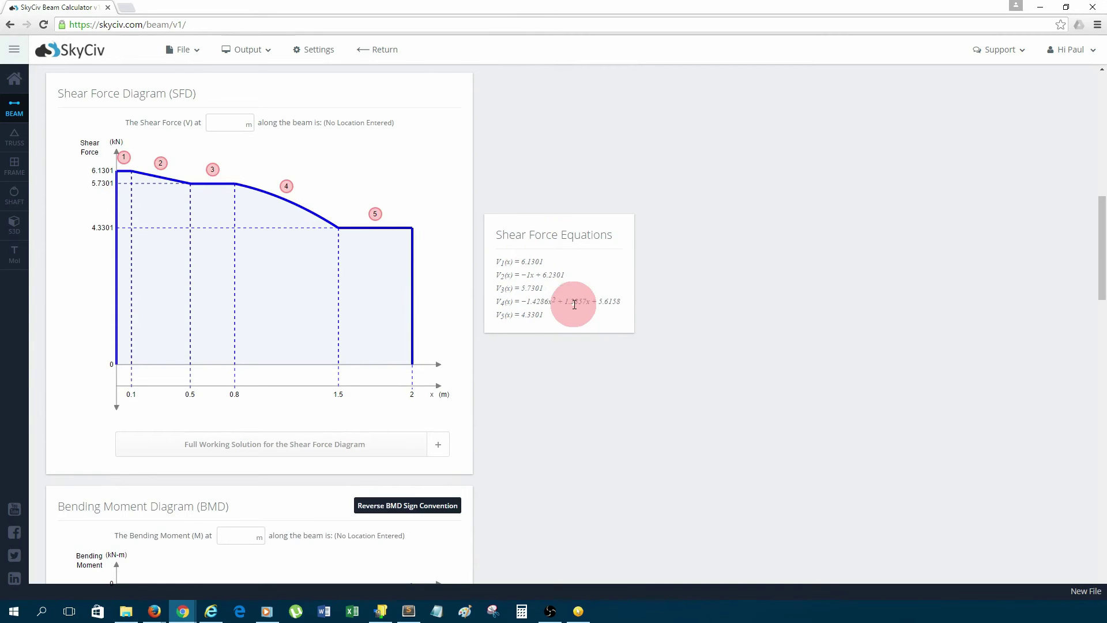
scroll(573, 303, "down", 6)
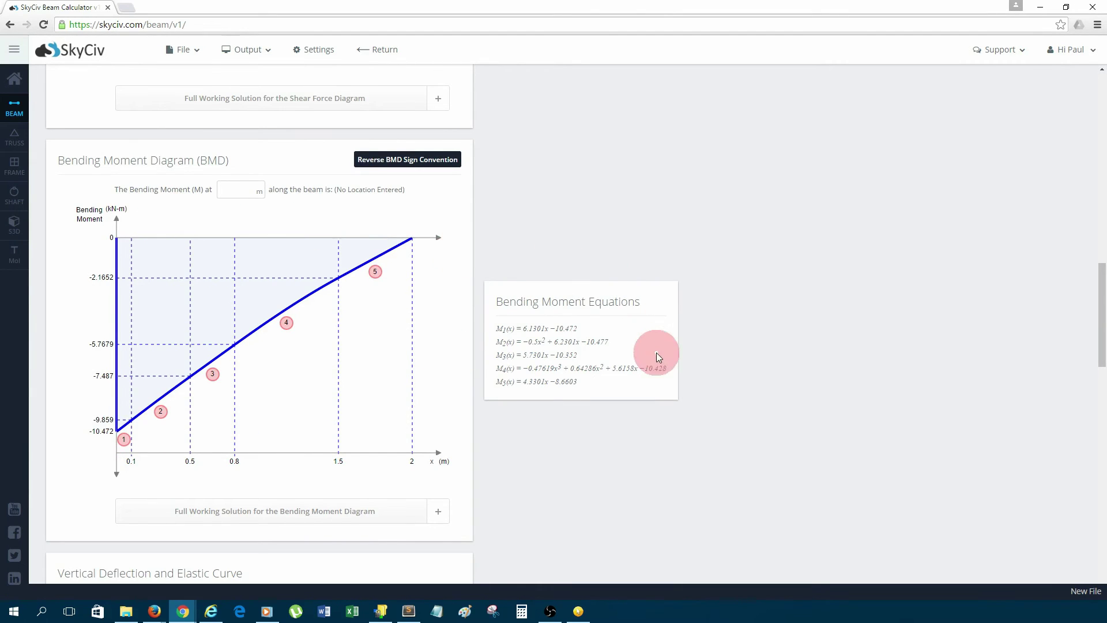
scroll(656, 351, "down", 2)
left_click(395, 403)
scroll(394, 405, "down", 5)
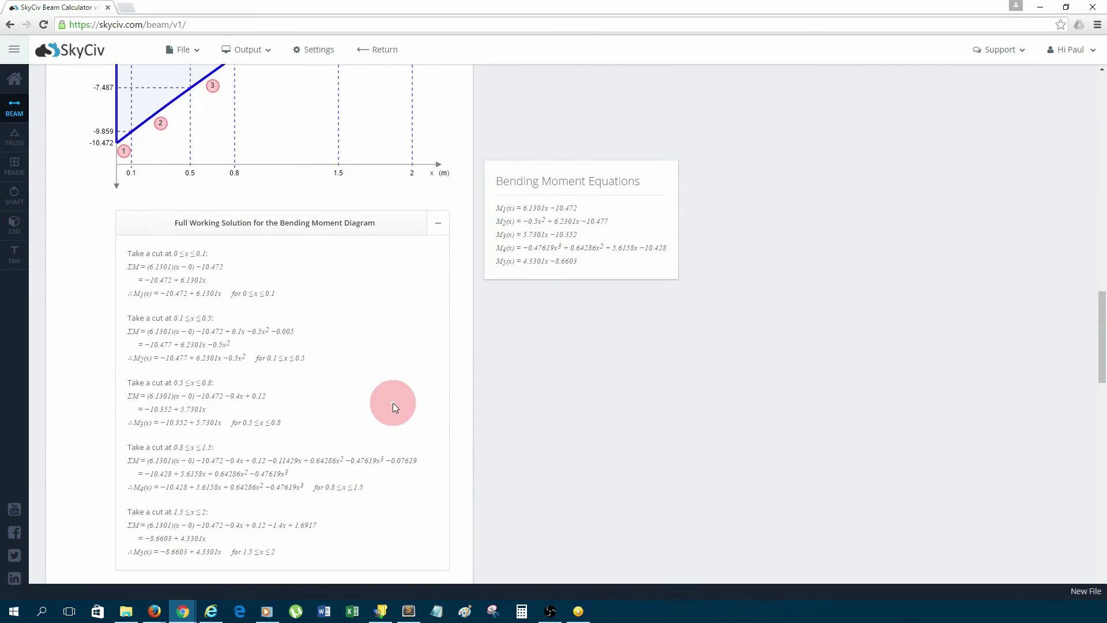
scroll(392, 403, "up", 3)
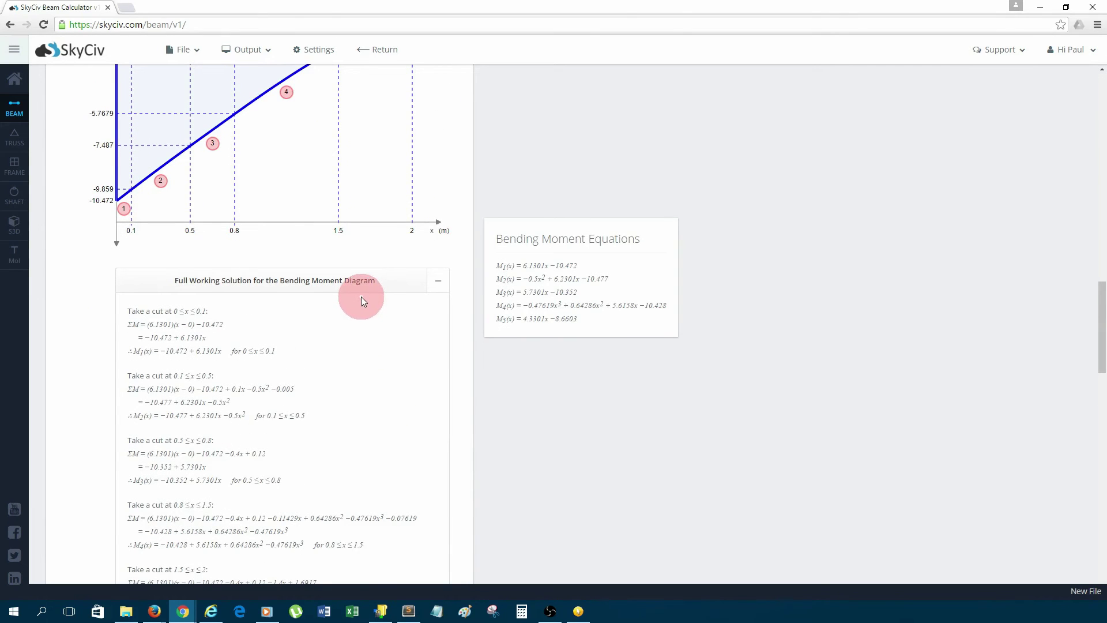
left_click(438, 282)
scroll(618, 295, "up", 2)
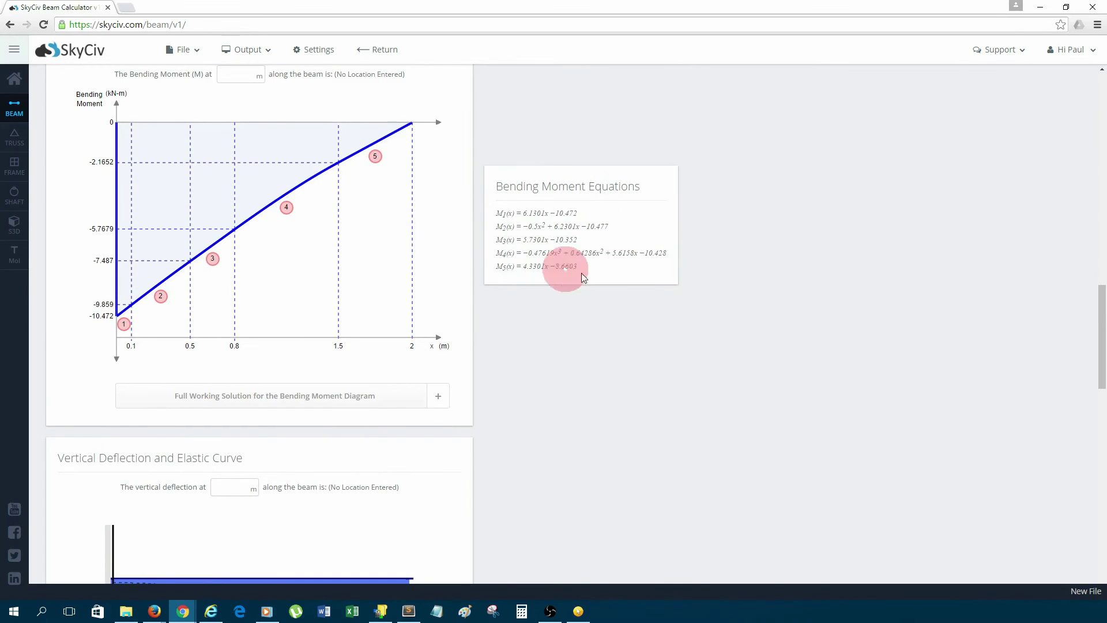
scroll(591, 378, "down", 3)
scroll(516, 326, "down", 1)
scroll(383, 282, "down", 2)
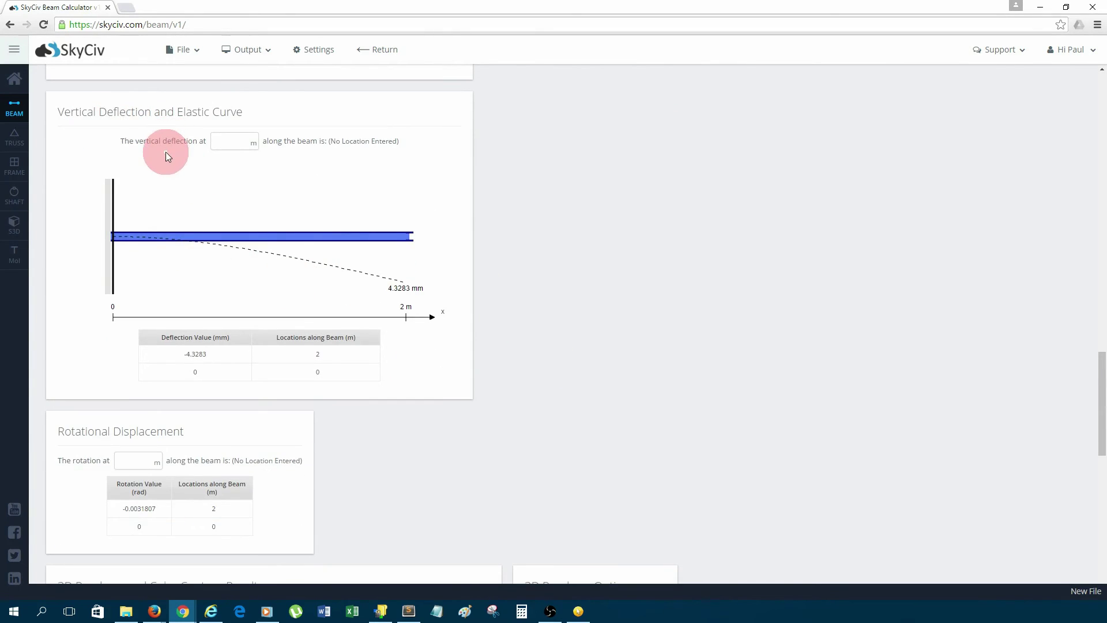
scroll(164, 151, "down", 3)
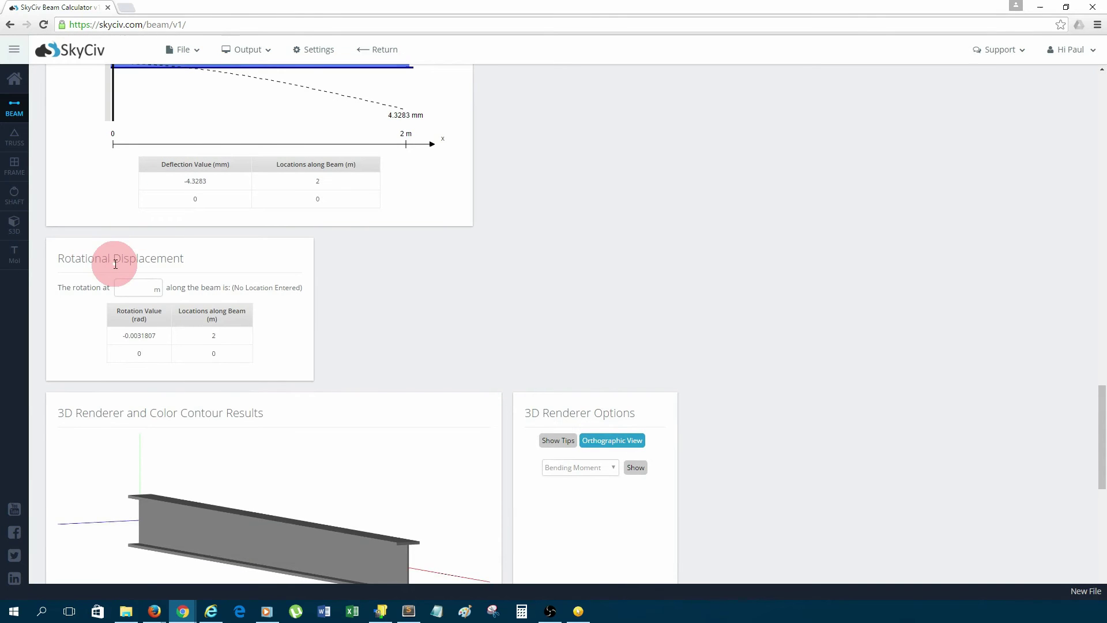
scroll(114, 264, "down", 3)
scroll(655, 453, "down", 6)
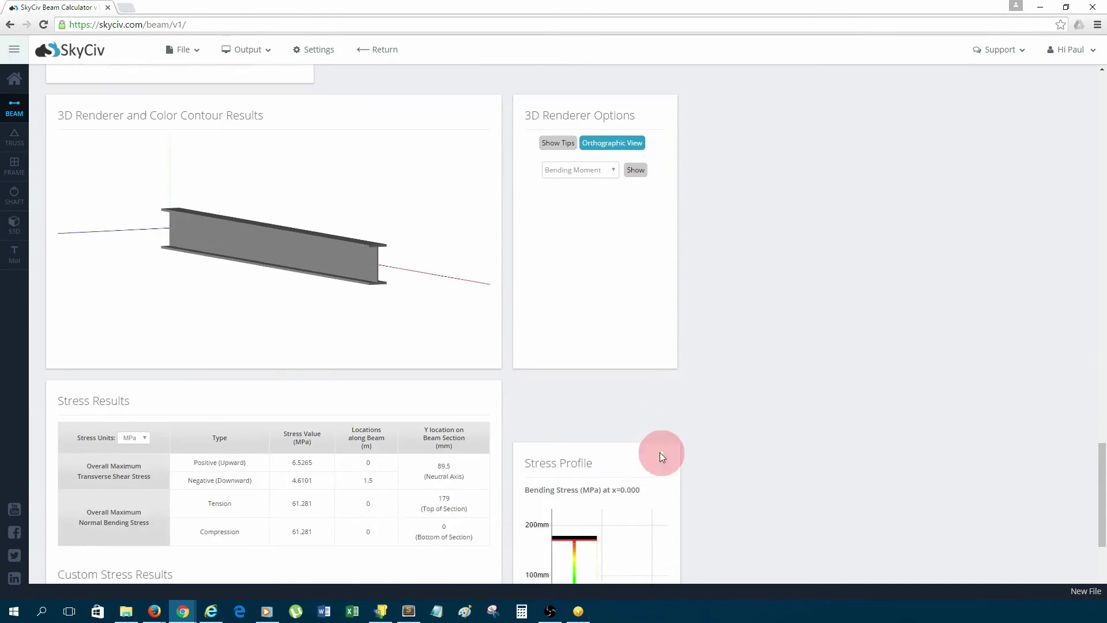
scroll(743, 401, "up", 9)
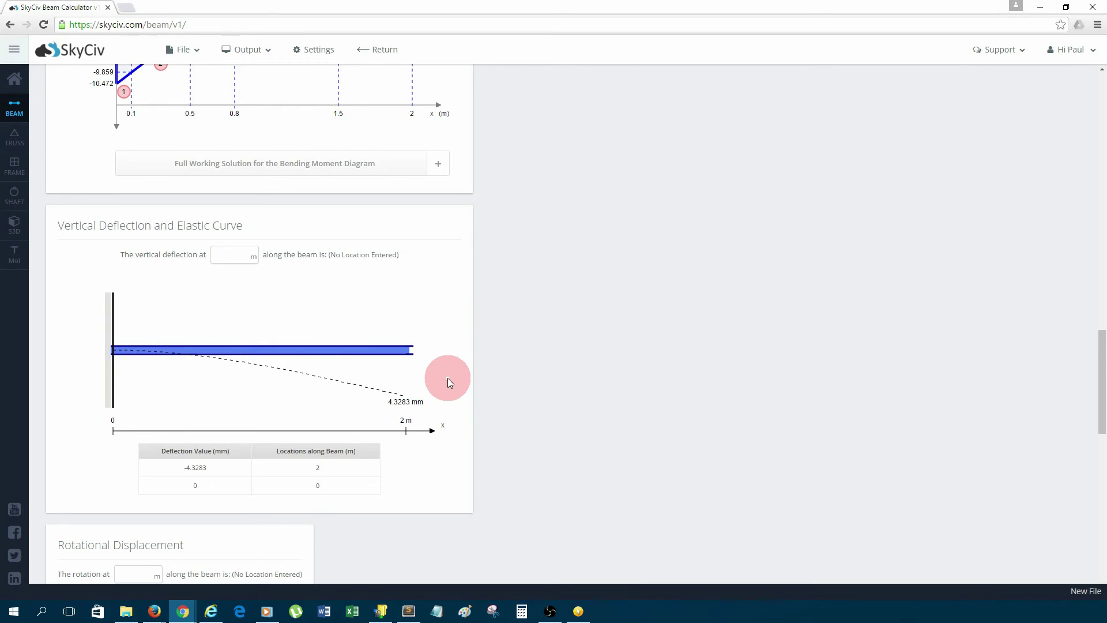
scroll(444, 379, "down", 1)
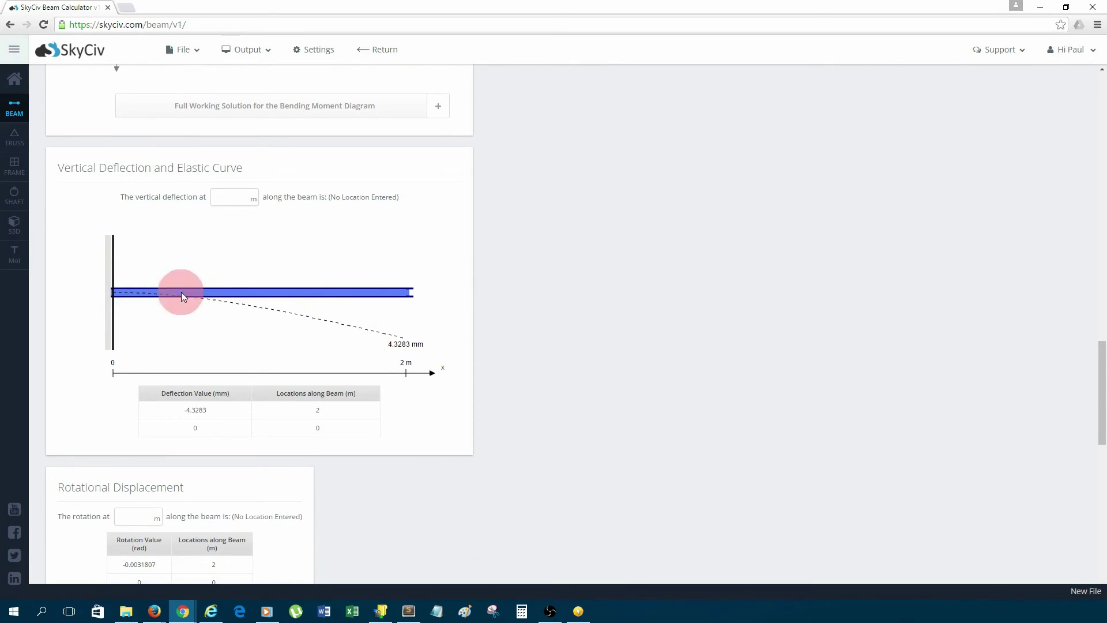
scroll(507, 349, "down", 3)
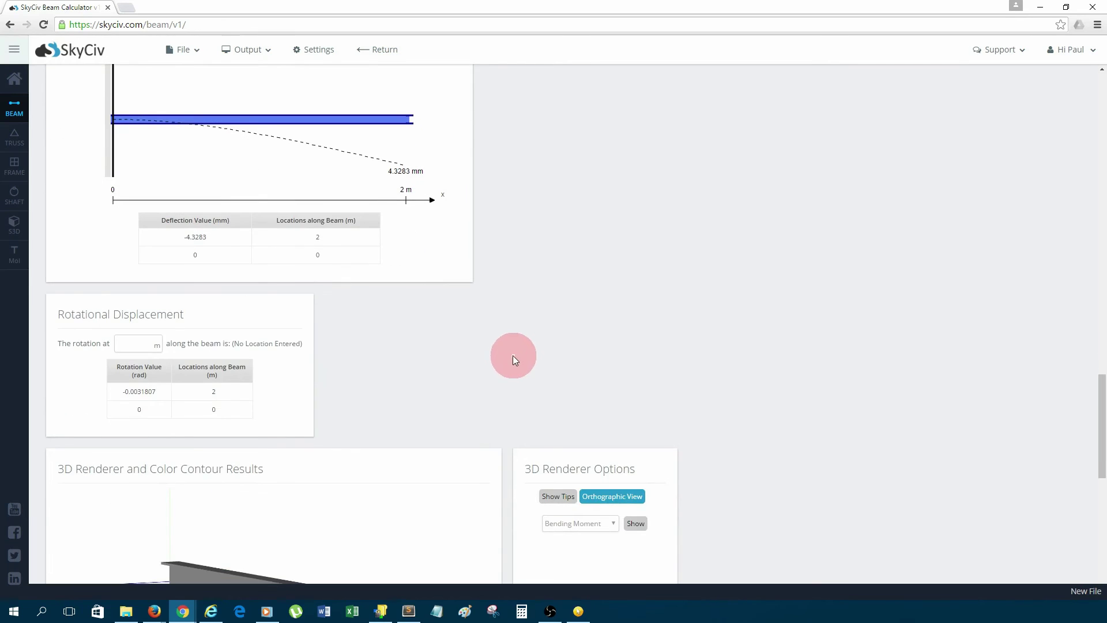
scroll(438, 354, "down", 1)
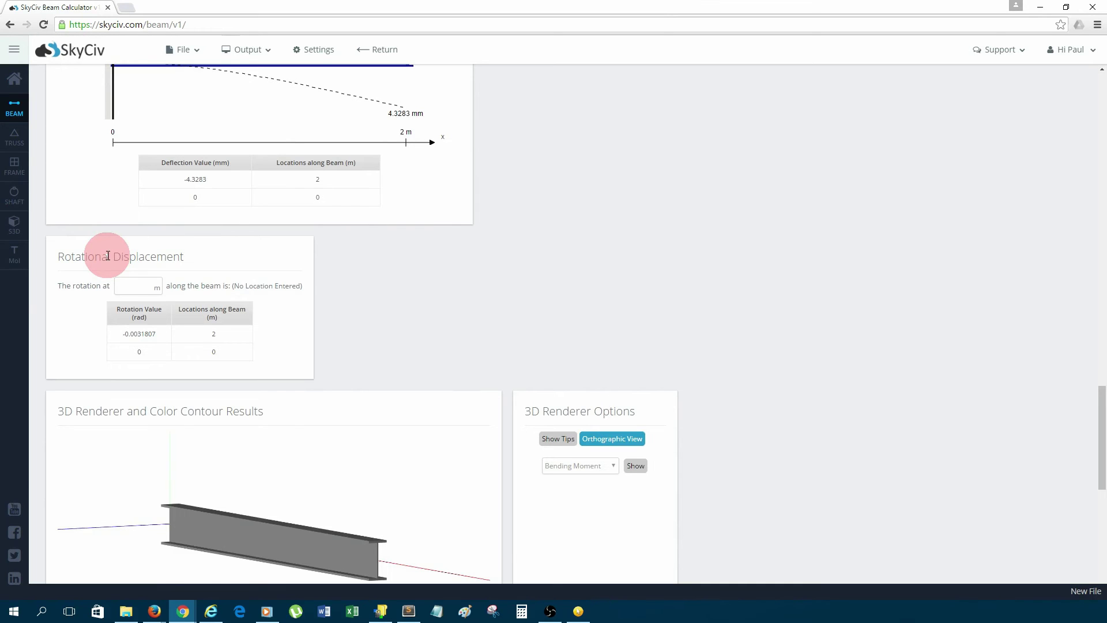
scroll(381, 248, "down", 3)
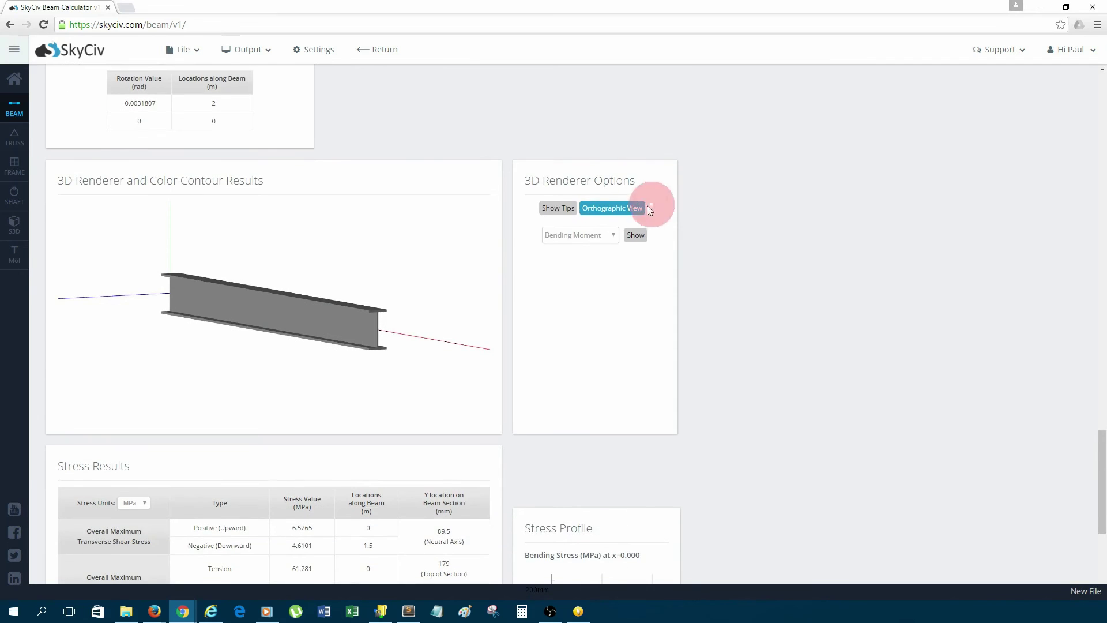
Orbit the 3D I-beam and show a deflection colour contour.
left_click_drag(230, 281, 353, 305)
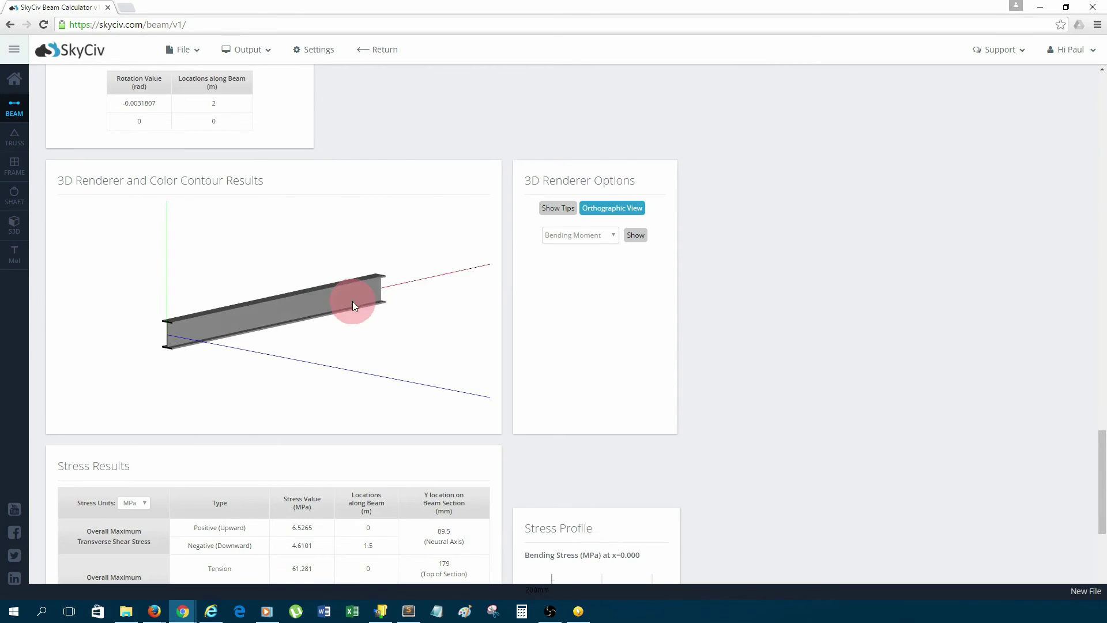
left_click(603, 235)
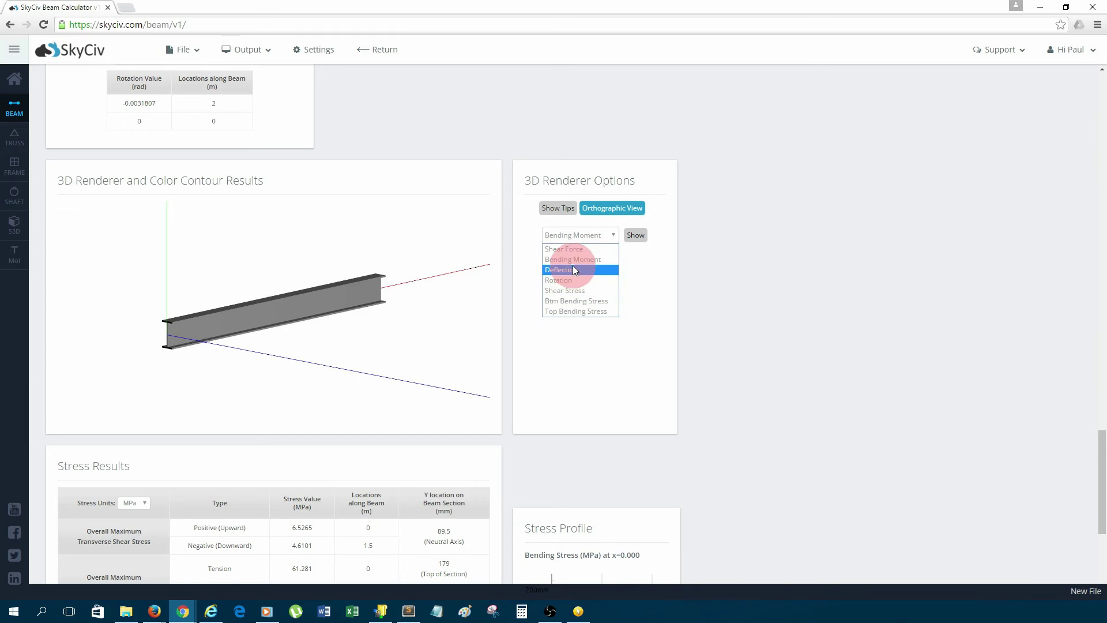
left_click(576, 267)
left_click(634, 234)
Try shear, bottom and top bending stress contours, then return to deflection and adjust exaggeration.
left_click(594, 237)
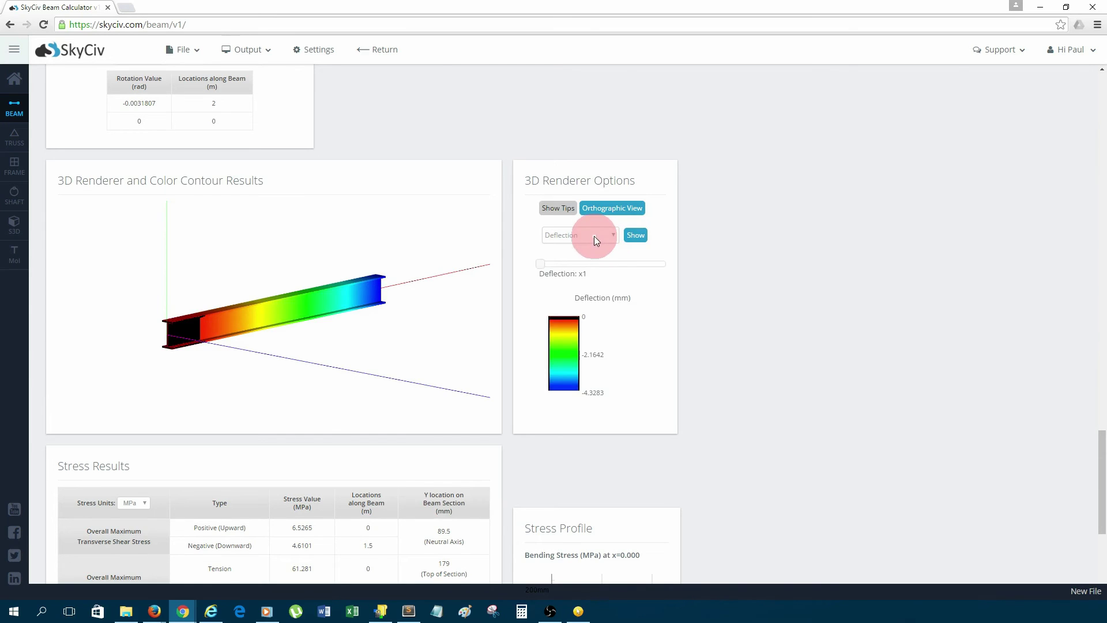
left_click(579, 292)
left_click(588, 237)
left_click(571, 298)
left_click(579, 240)
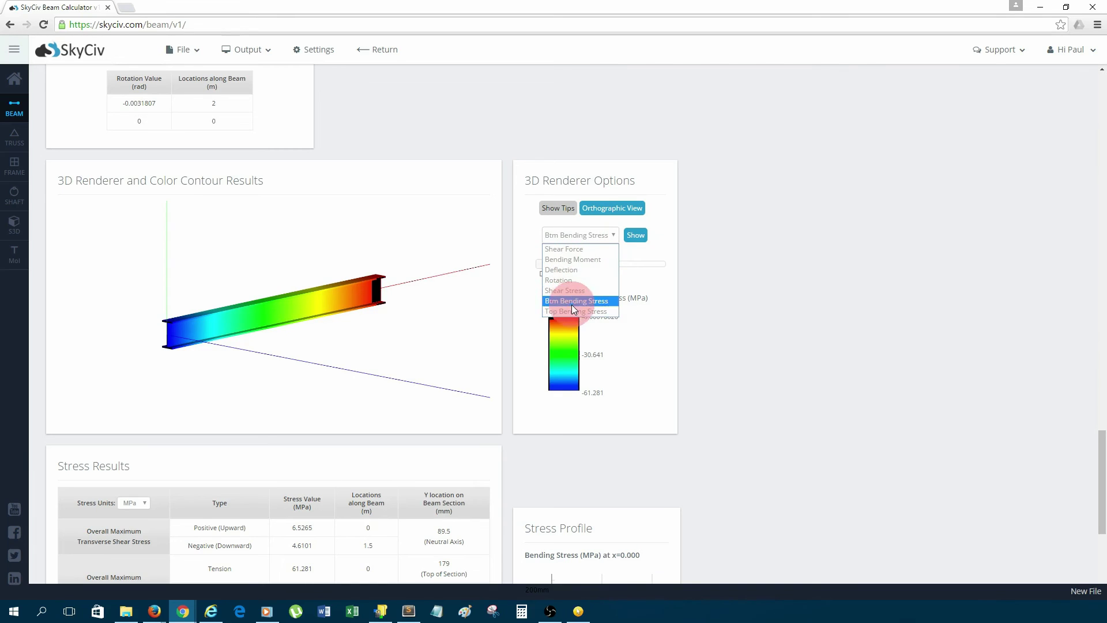
left_click(572, 303)
left_click(585, 240)
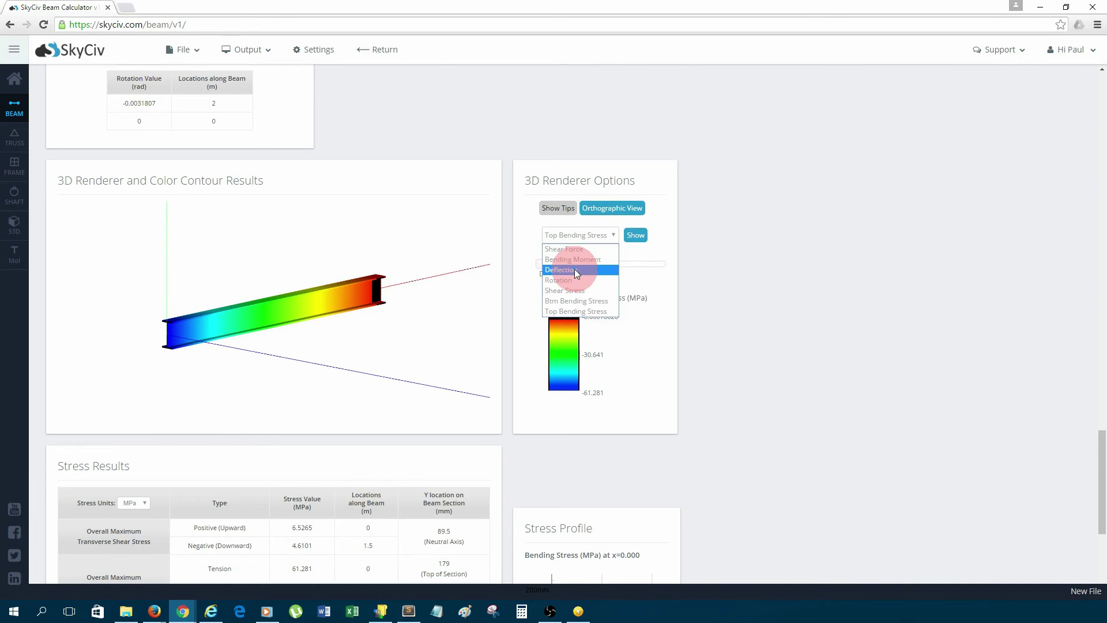
left_click(576, 270)
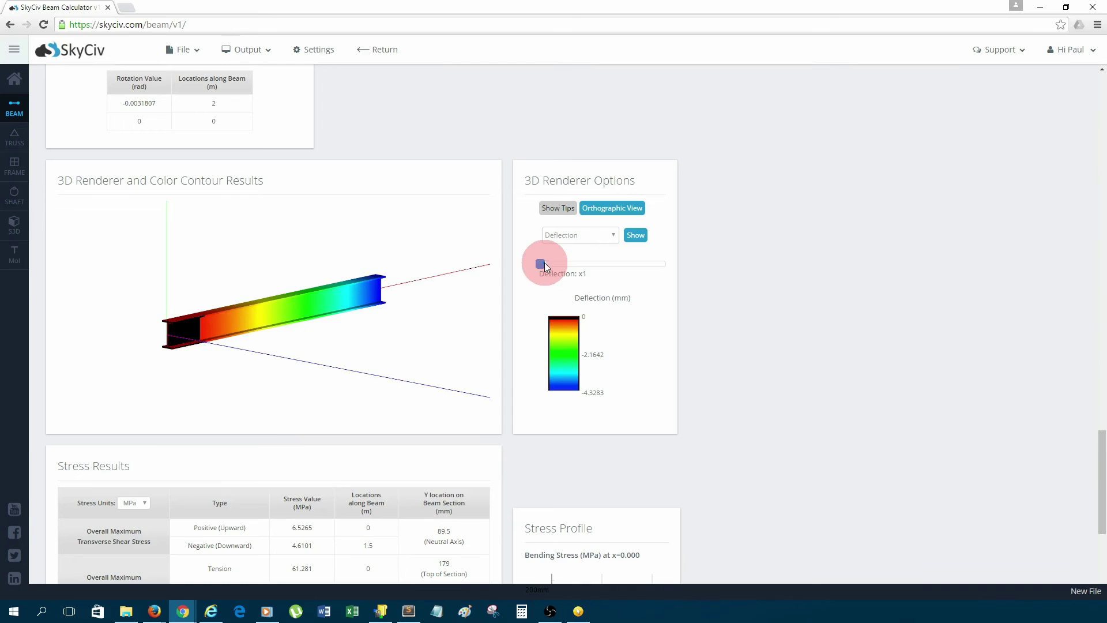
mouse_move(544, 262)
left_mouse_down()
mouse_move(563, 267)
mouse_move(537, 265)
left_mouse_up()
Change the custom stress results position from 0.000 to 0.5 m.
scroll(704, 277, "down", 5)
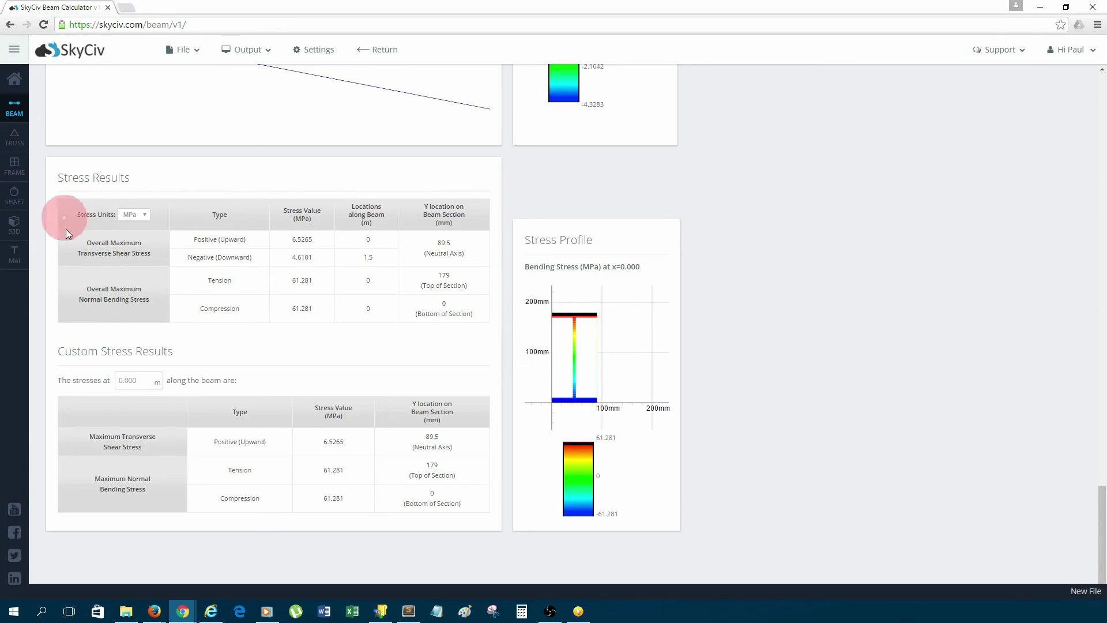
left_click(141, 383)
left_click_drag(141, 383, 113, 379)
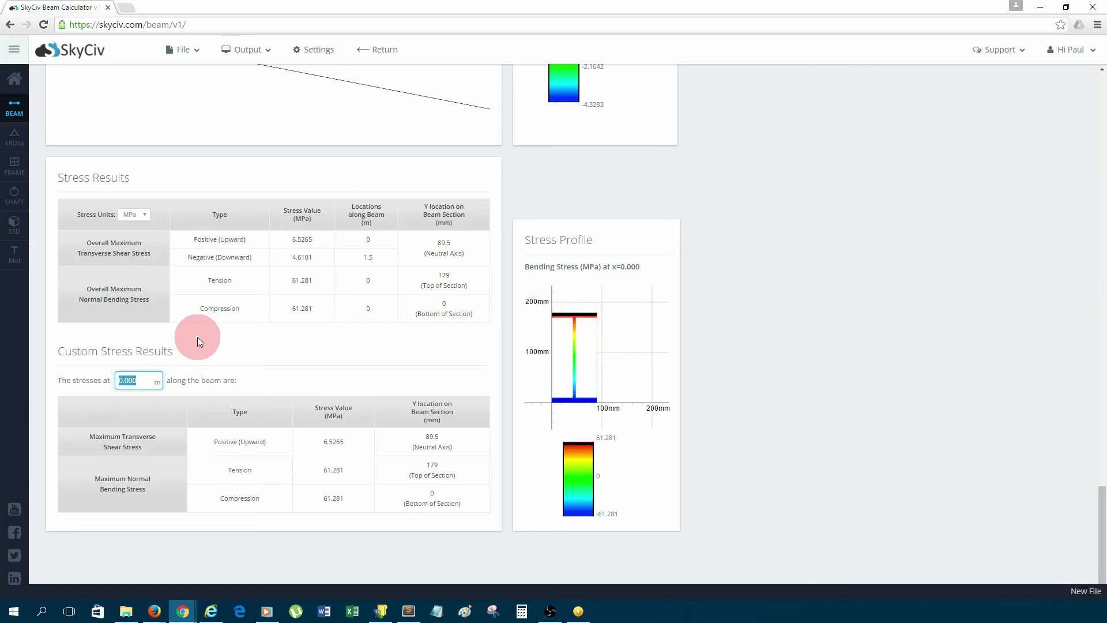
type("0.5")
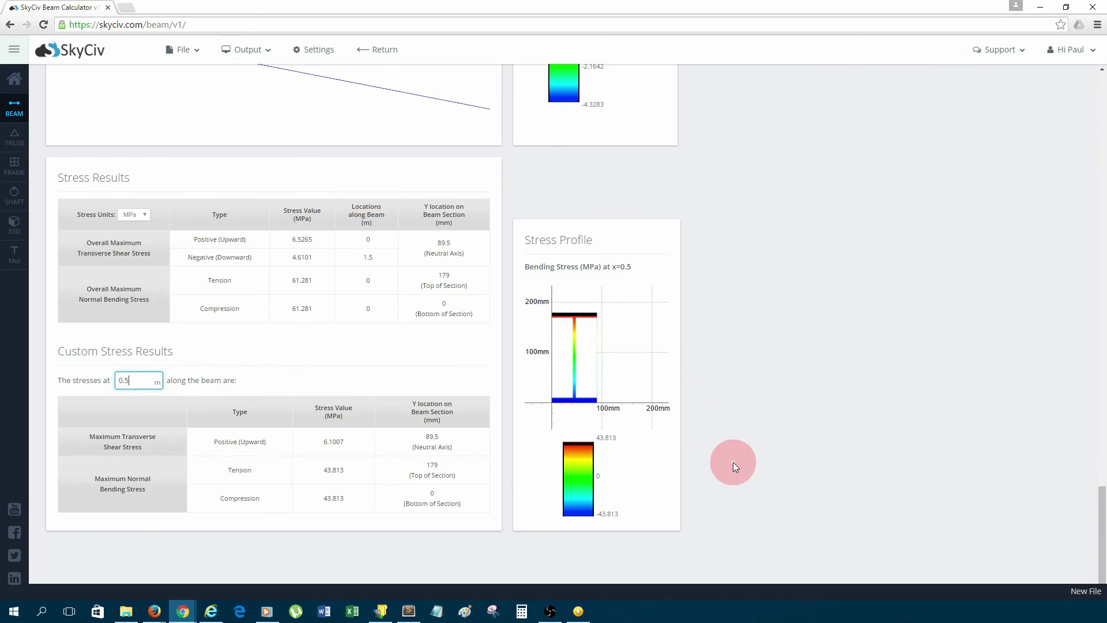
Export the results page with Output > Save to Image, then show the File menu.
scroll(732, 461, "up", 10)
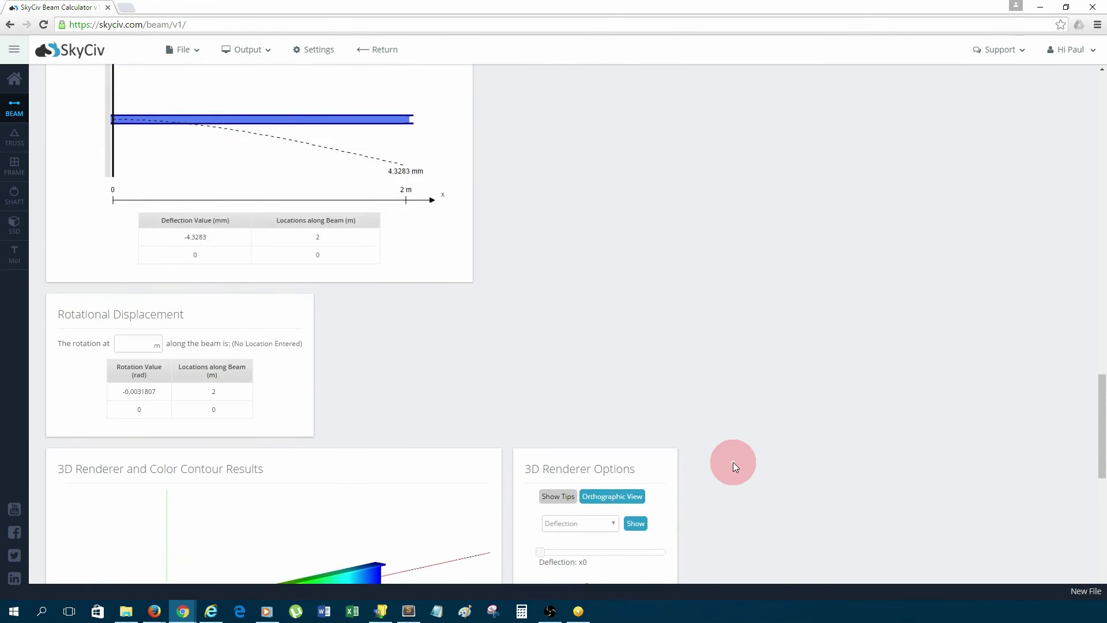
scroll(732, 462, "up", 15)
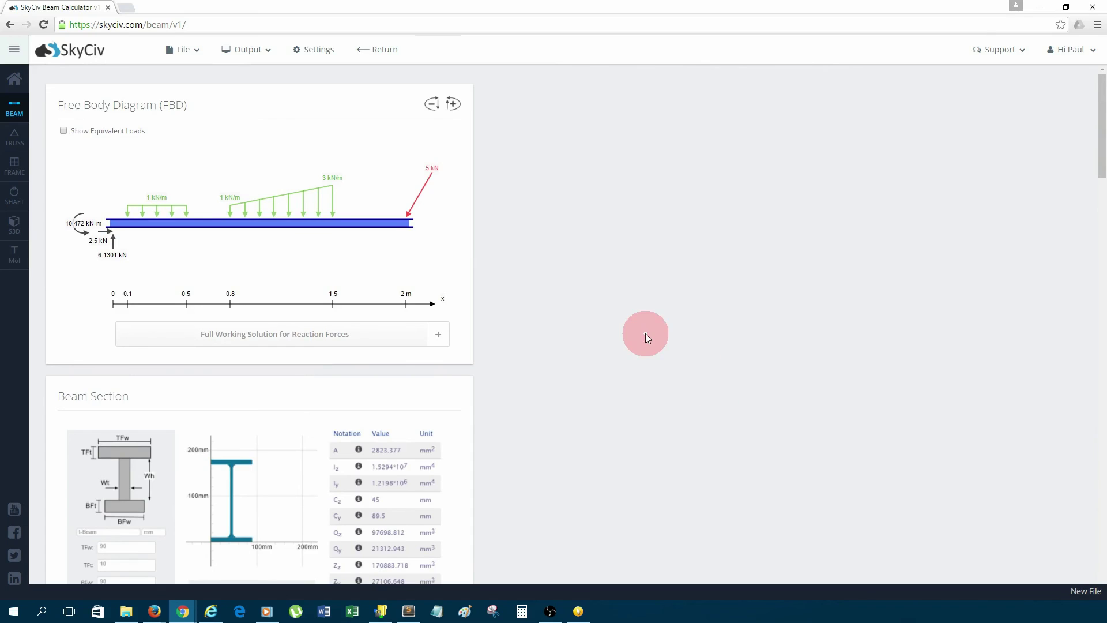
left_click(251, 49)
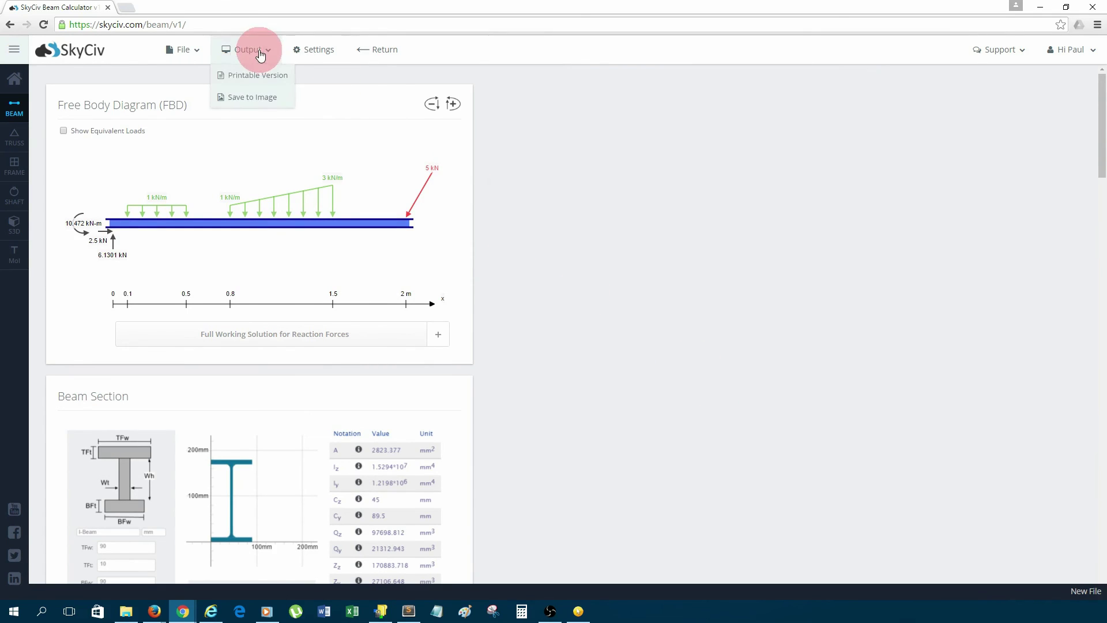
left_click(236, 100)
left_click(396, 118)
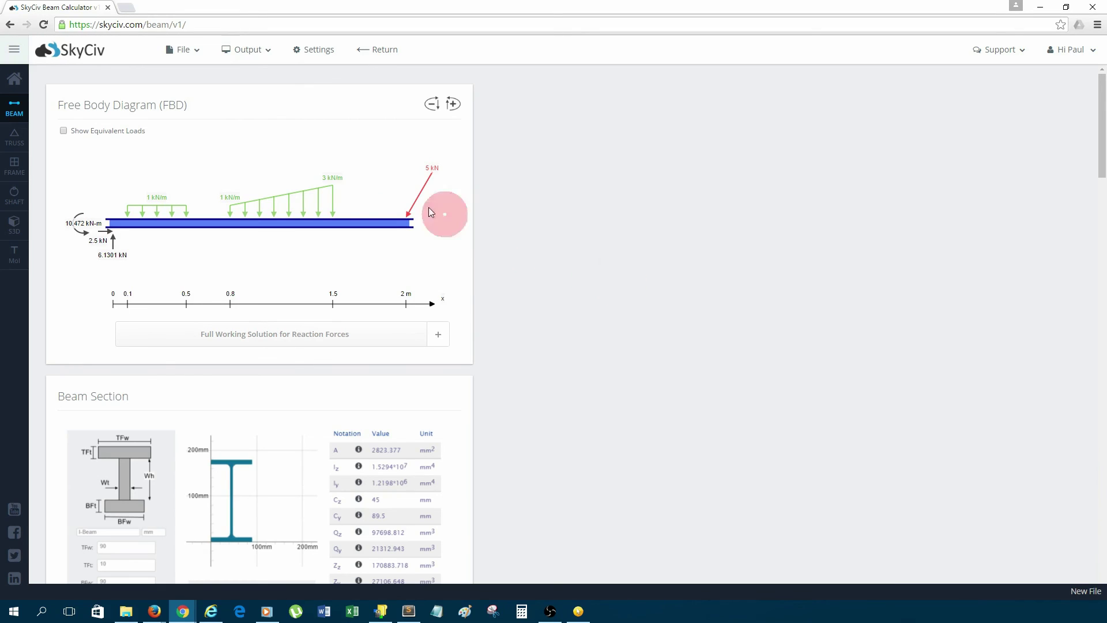
left_click(182, 50)
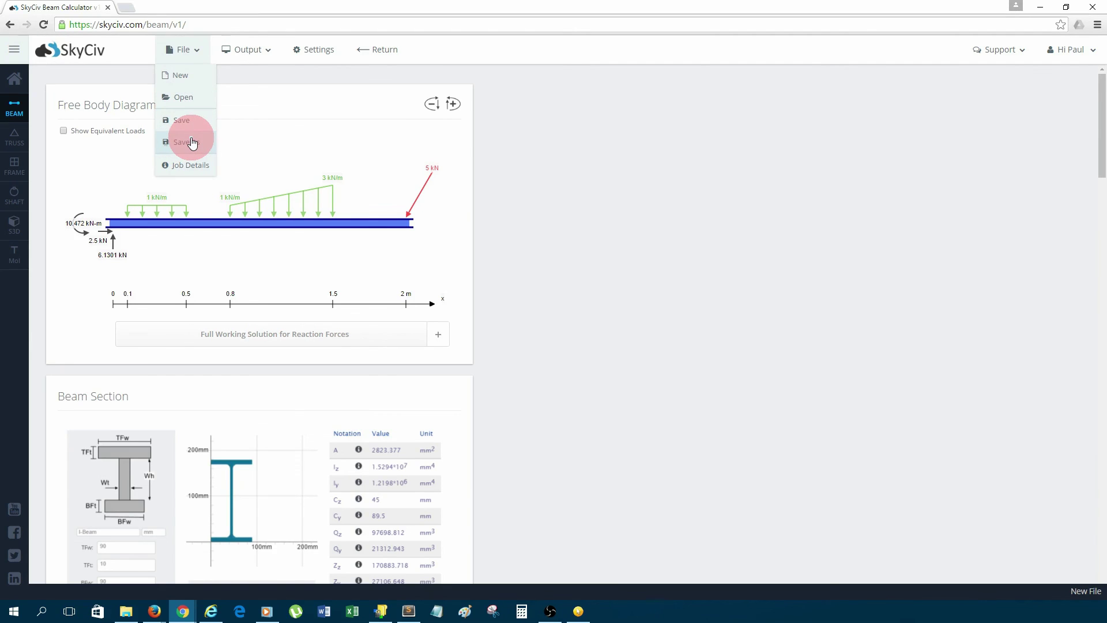
Save the beam job to the cloud as 'Beam Example 1' and dismiss the confirmation.
left_click(192, 143)
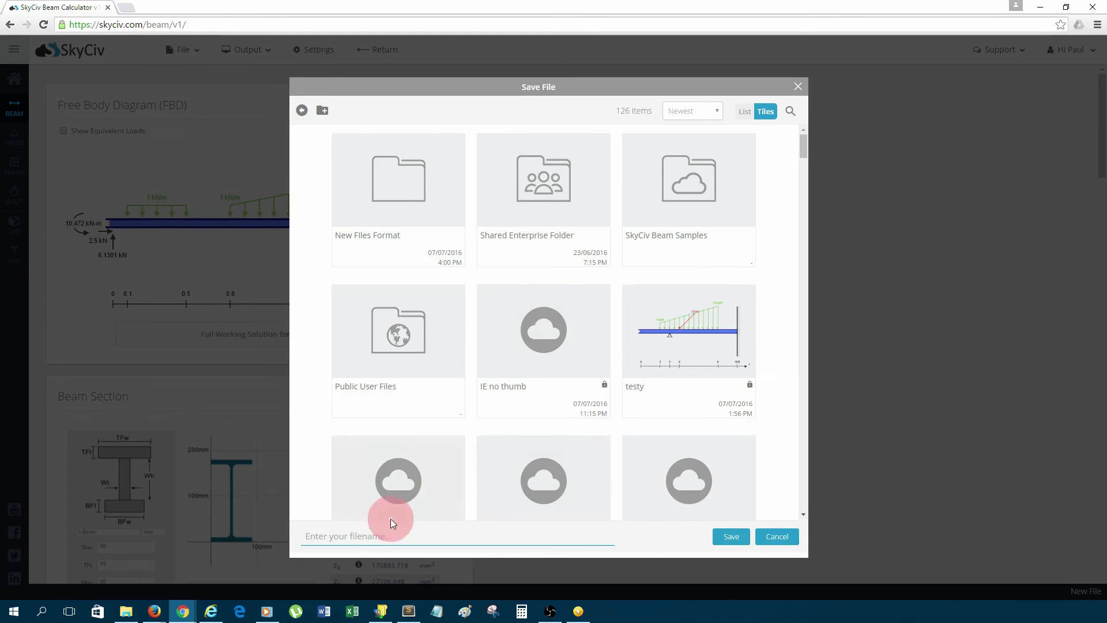
left_click(371, 531)
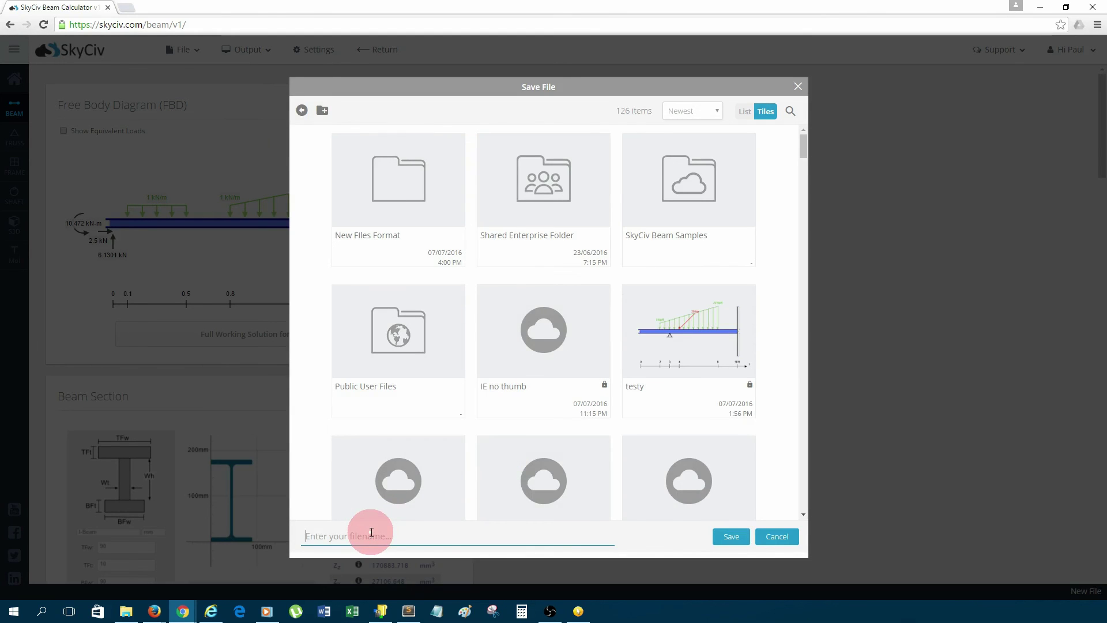
type("Beam Example 1")
left_click(736, 539)
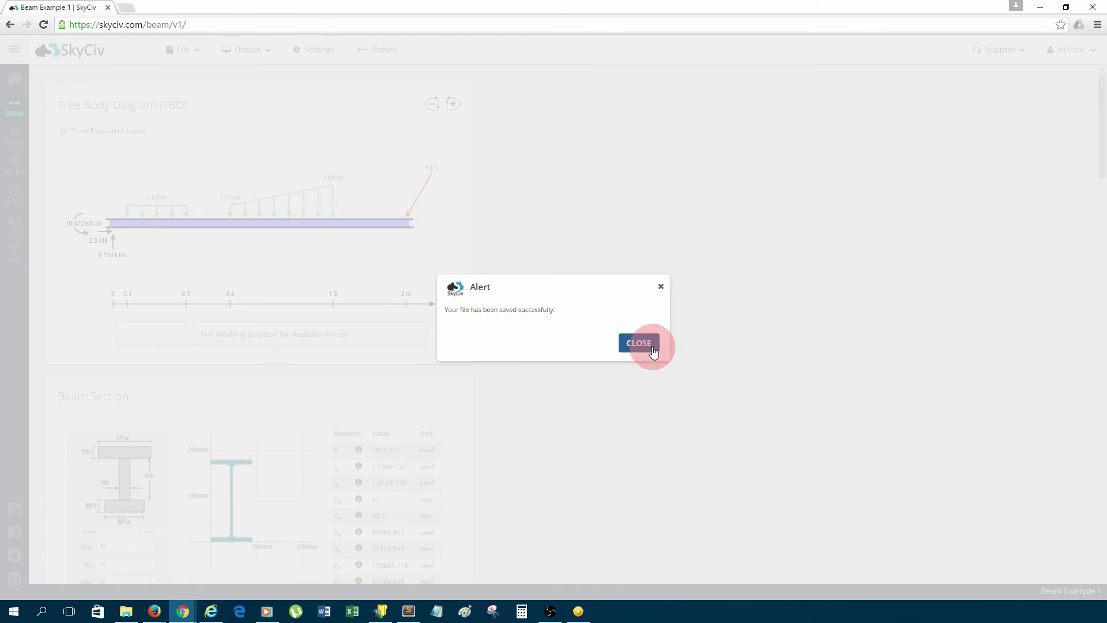
left_click(652, 346)
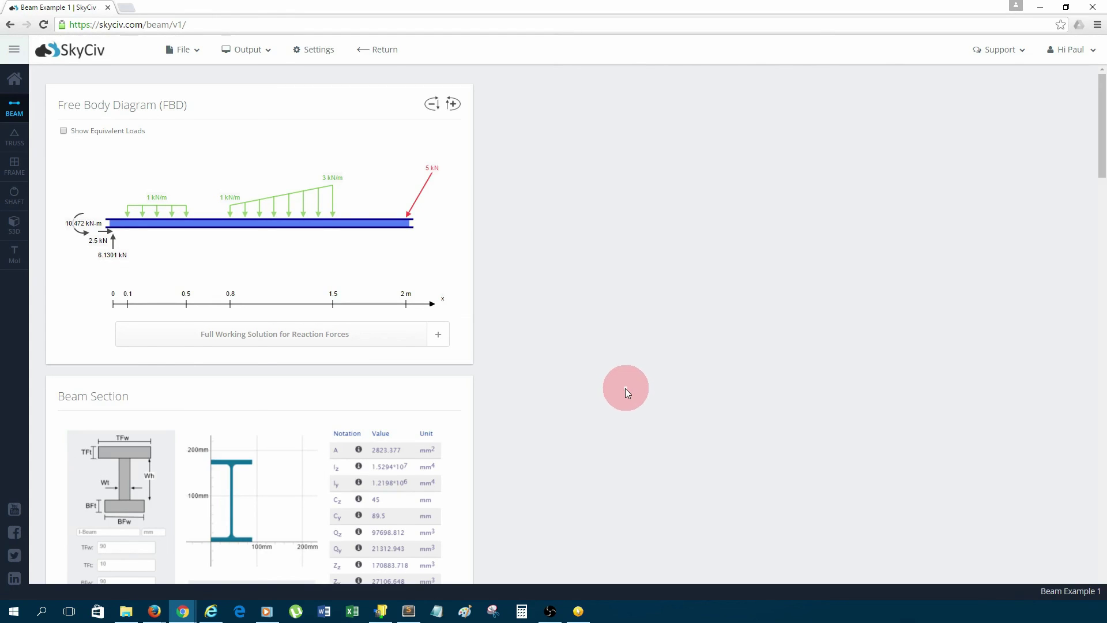
Return to the model editor showing the beam, fixed support, point load and distributed loads.
left_click(391, 50)
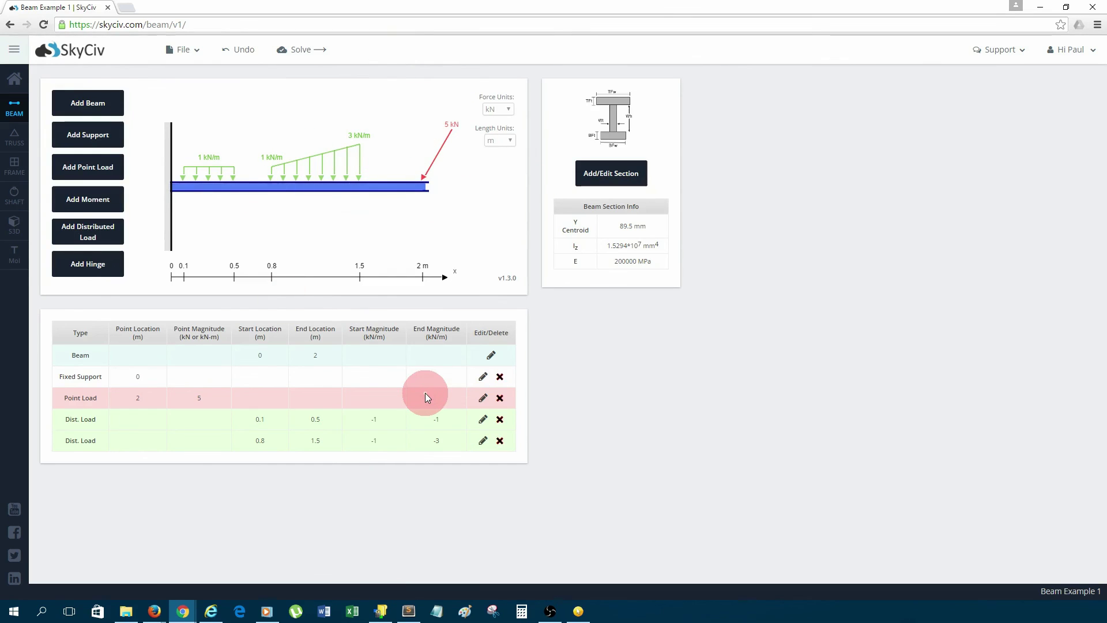